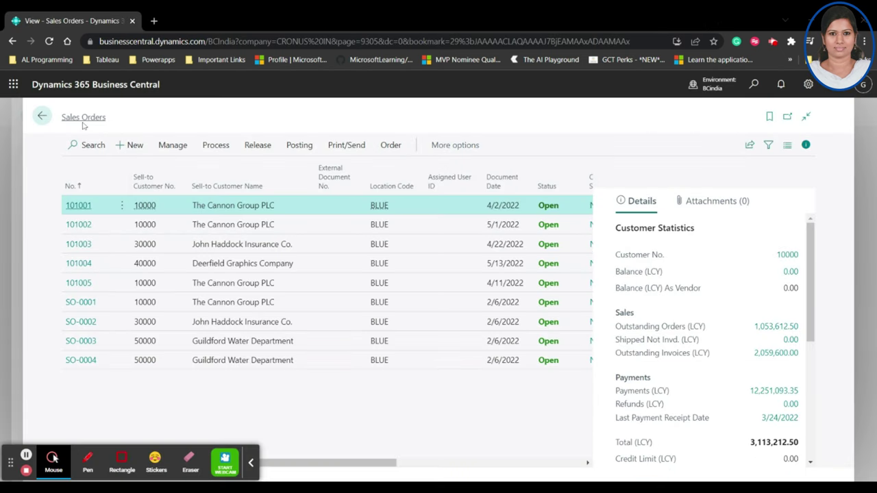
Examine the page tip and the Related and Automate options available for the sales orders list
left_click(83, 121)
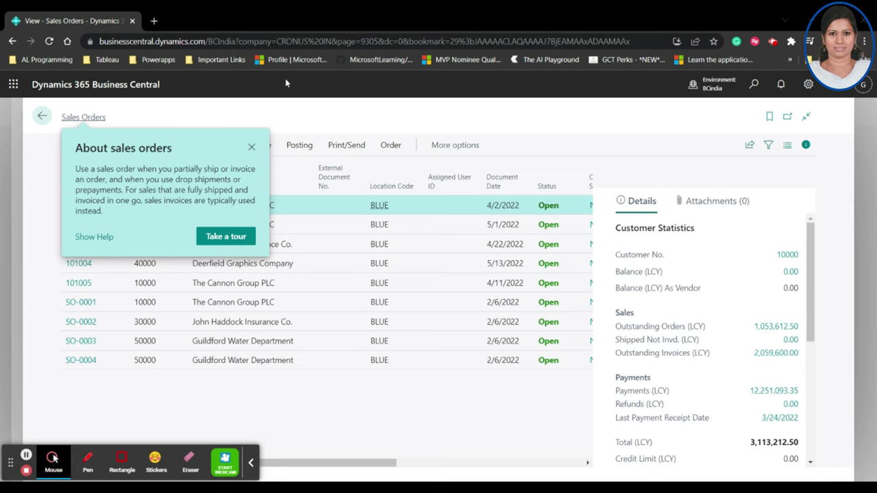
left_click(545, 121)
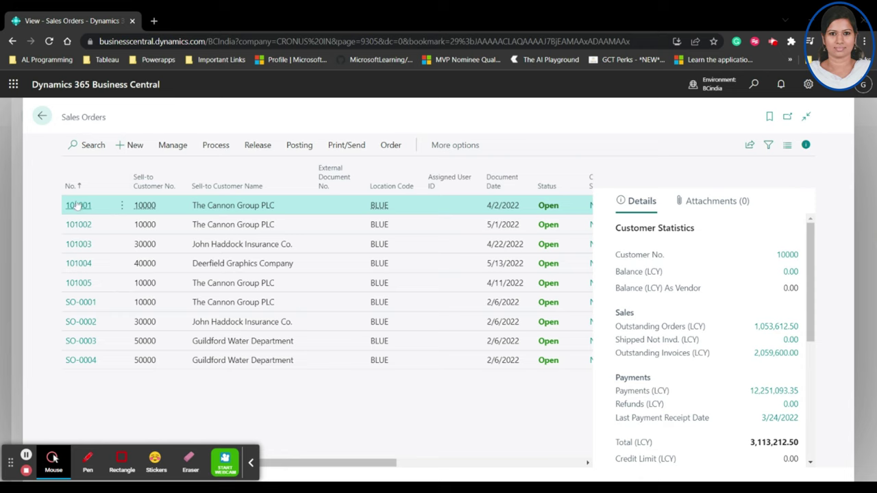
left_click(492, 145)
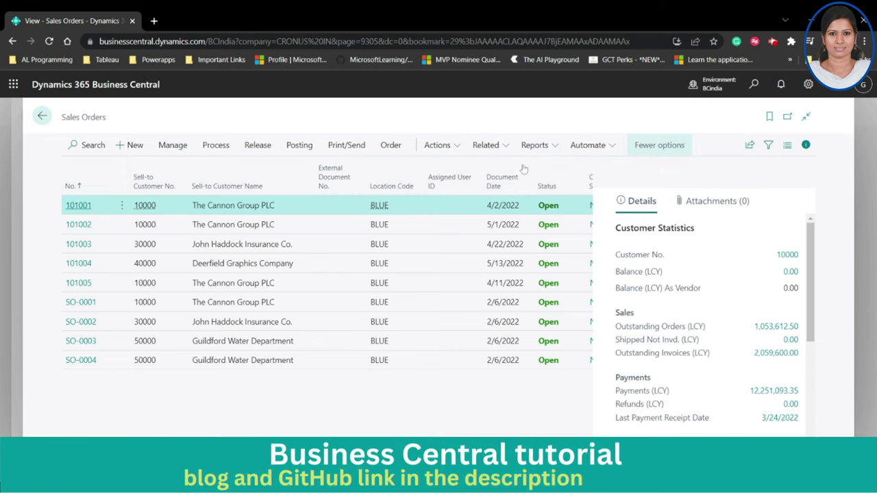
left_click(487, 144)
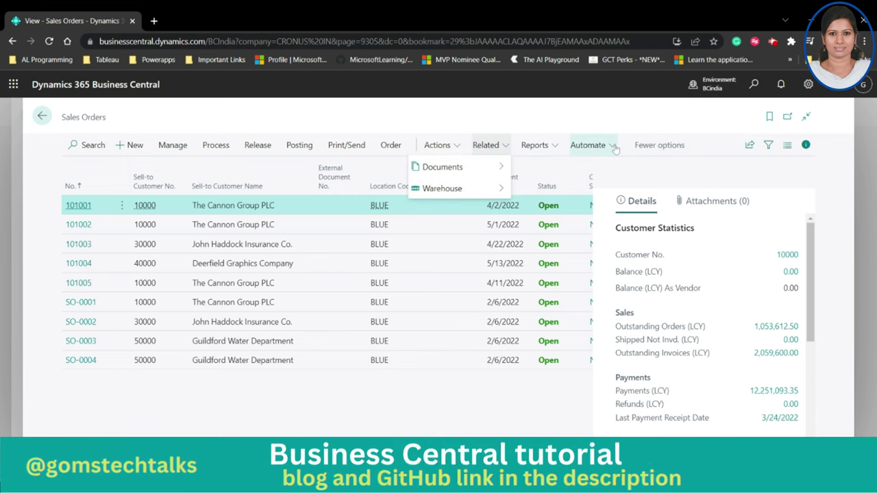
left_click(609, 145)
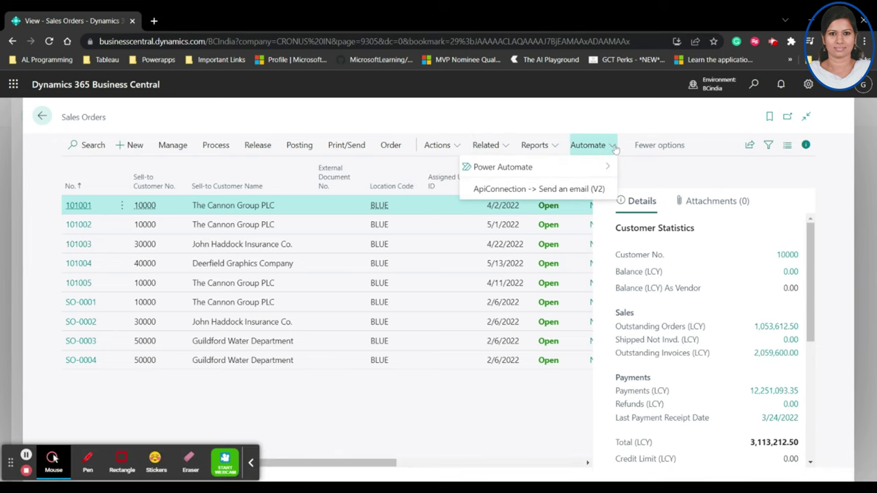
left_click(663, 174)
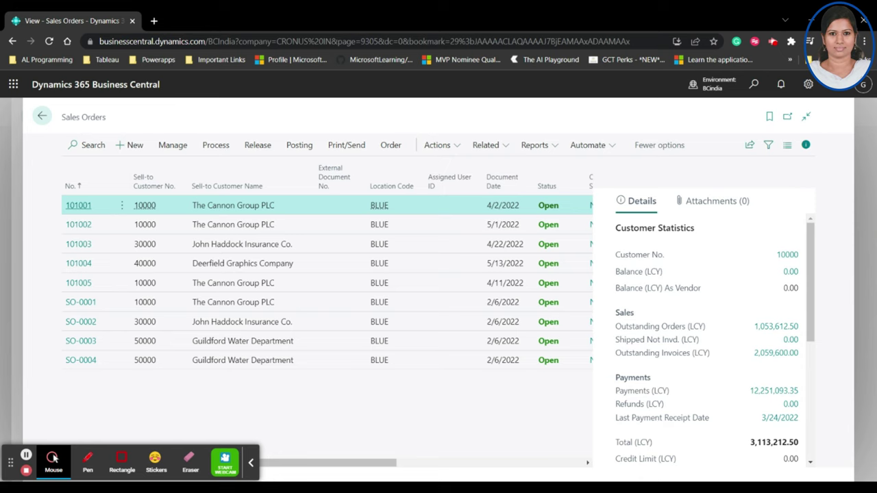
Open the first sales order for The Cannon Group PLC and create a new Power Automate flow from it
left_click(82, 205)
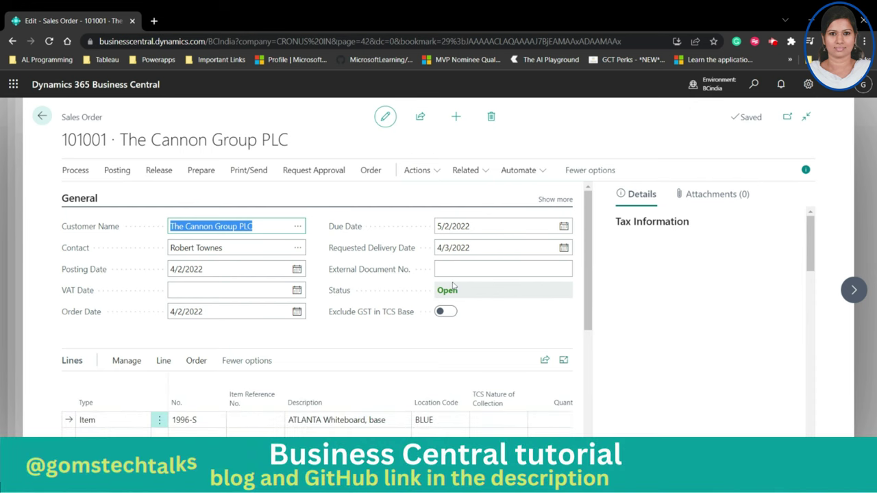
left_click(598, 263)
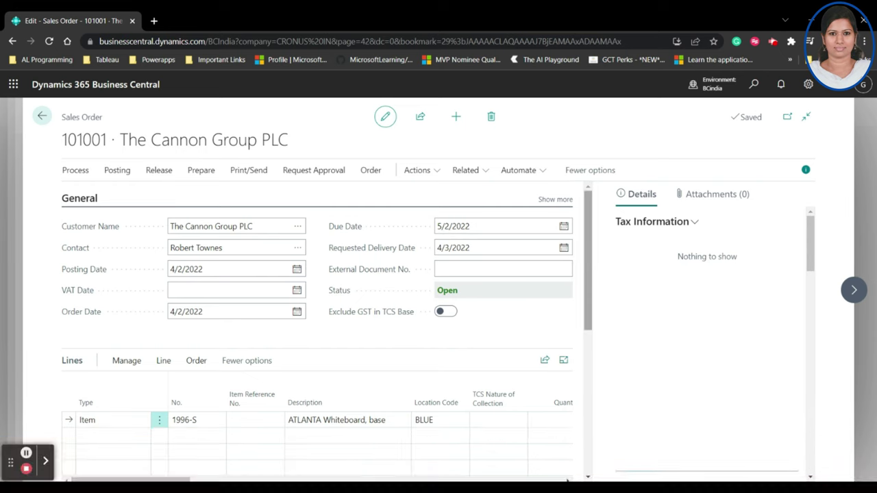
left_click(542, 174)
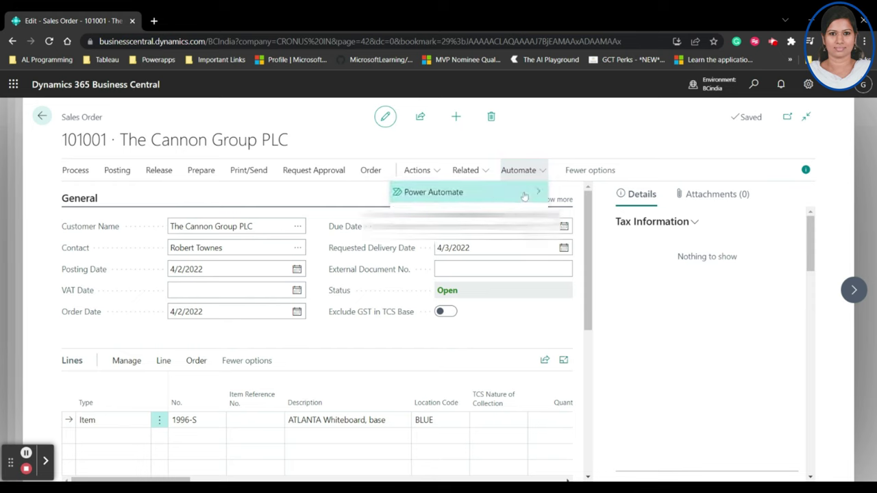
mouse_move(524, 197)
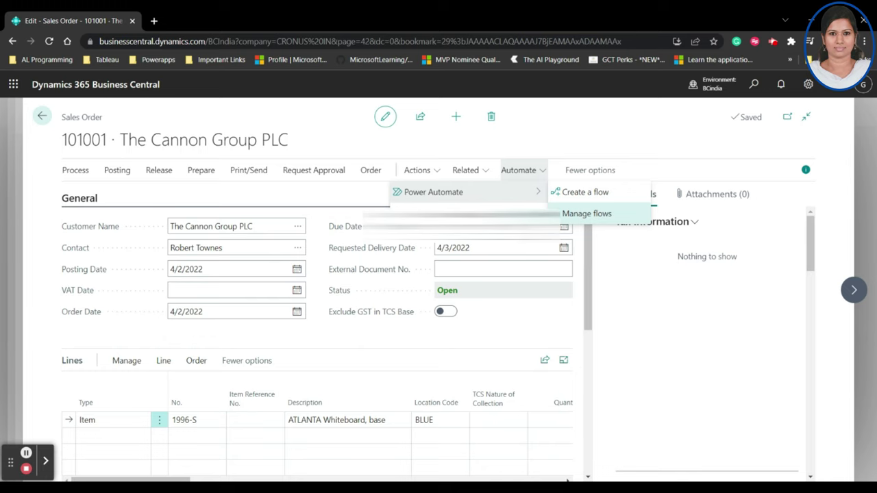
left_click(564, 195)
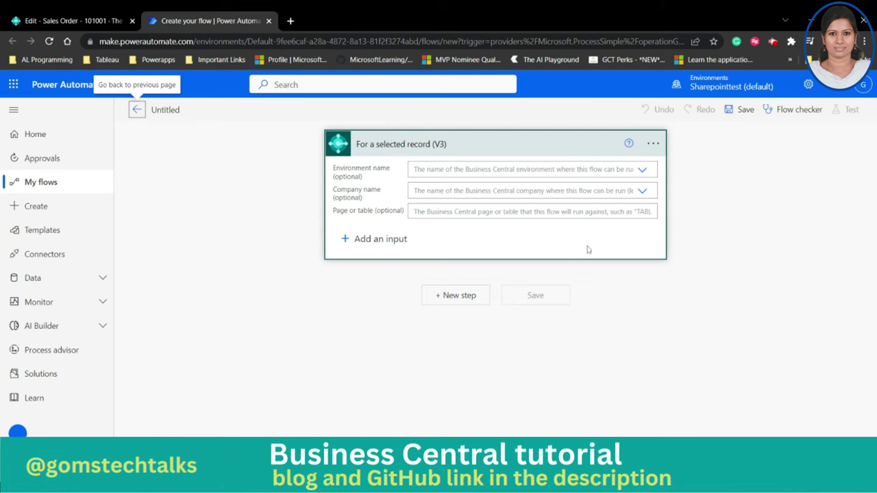
left_click(17, 430)
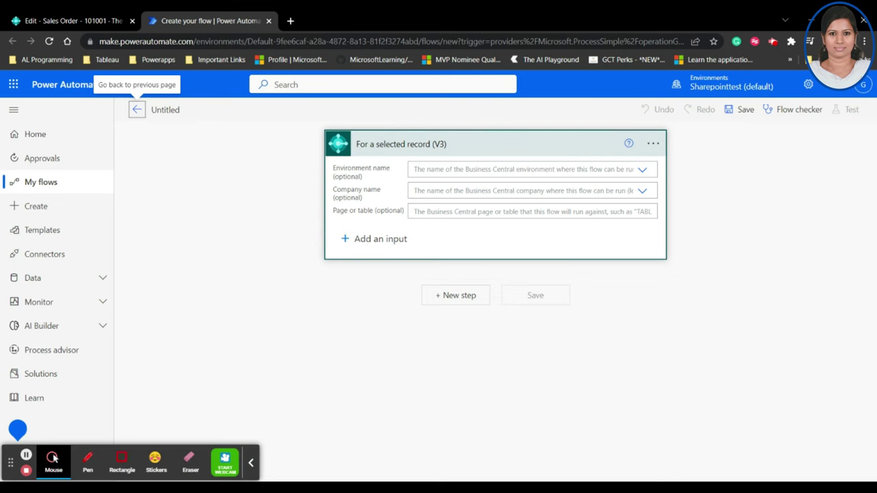
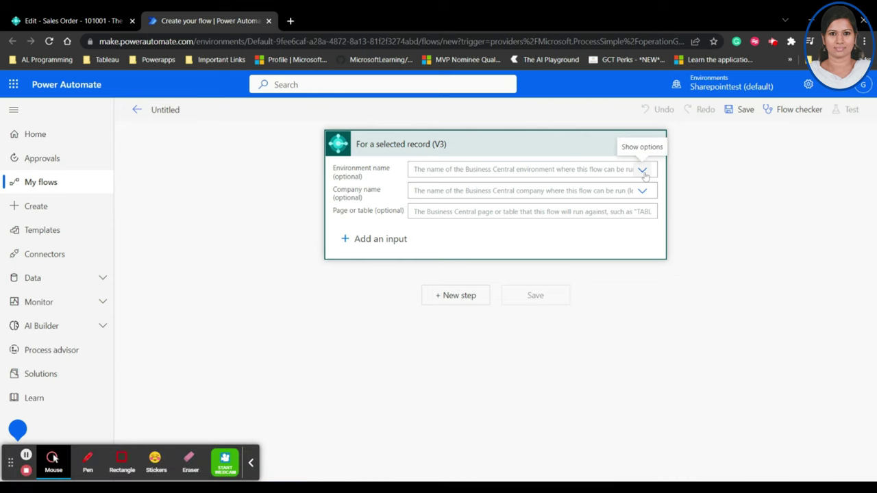
Set the environment name of the "For a selected record (V3)" trigger to BCINDIA
left_click(643, 171)
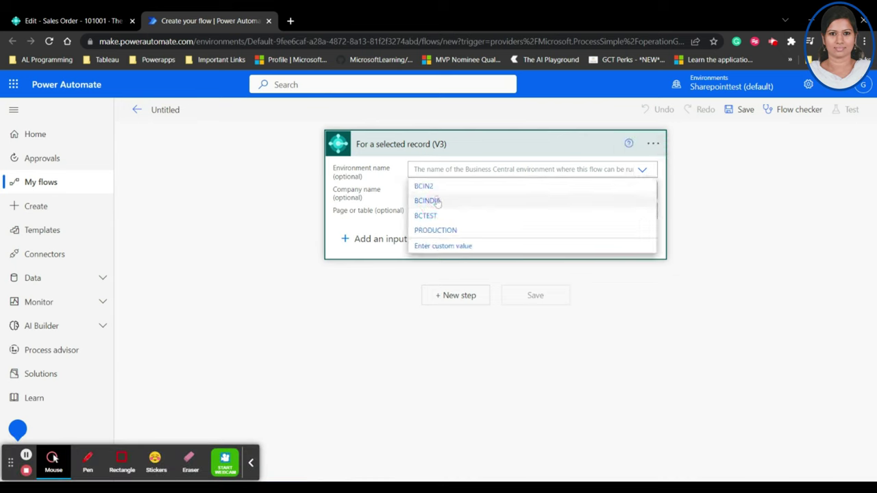
left_click(437, 202)
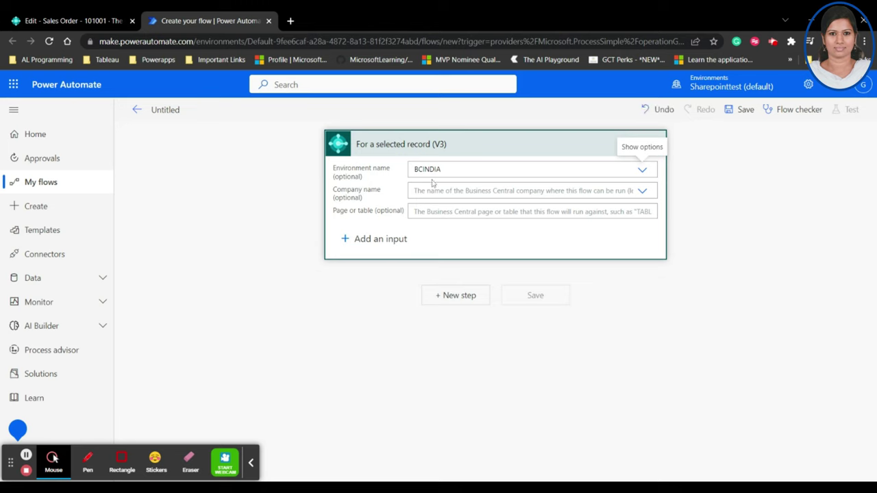
left_click(87, 460)
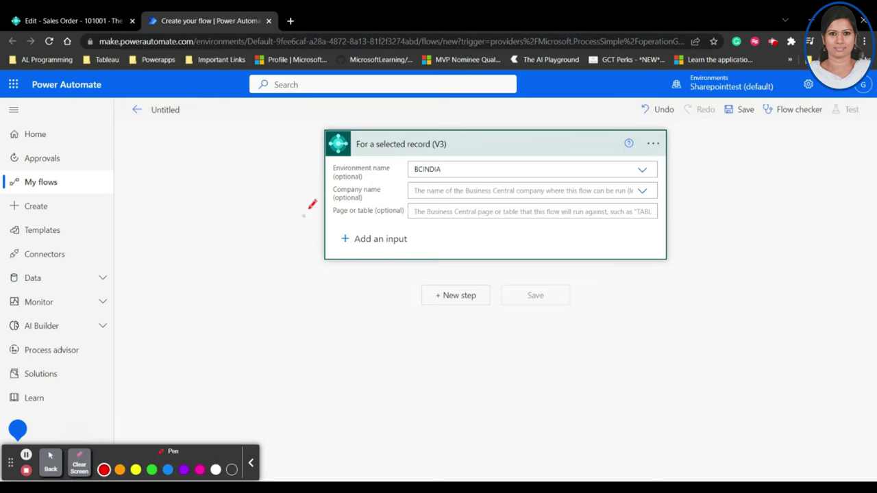
mouse_move(379, 156)
left_mouse_down()
mouse_move(344, 152)
mouse_move(313, 186)
mouse_move(338, 222)
mouse_move(398, 221)
mouse_move(371, 152)
left_mouse_up()
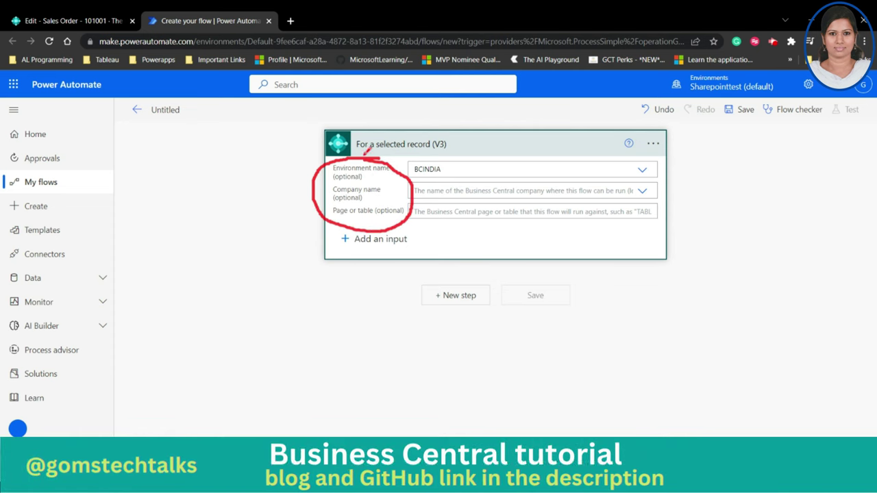
left_click_drag(361, 185, 419, 164)
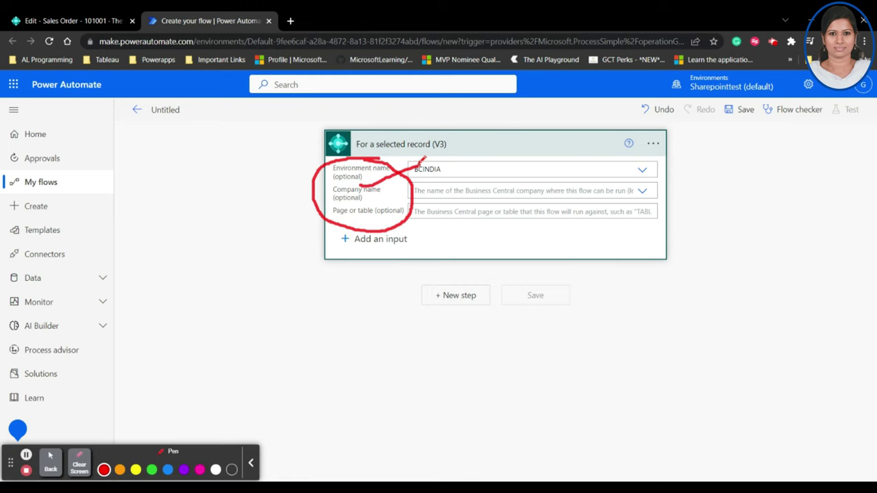
left_click_drag(363, 198, 409, 177)
left_click(78, 463)
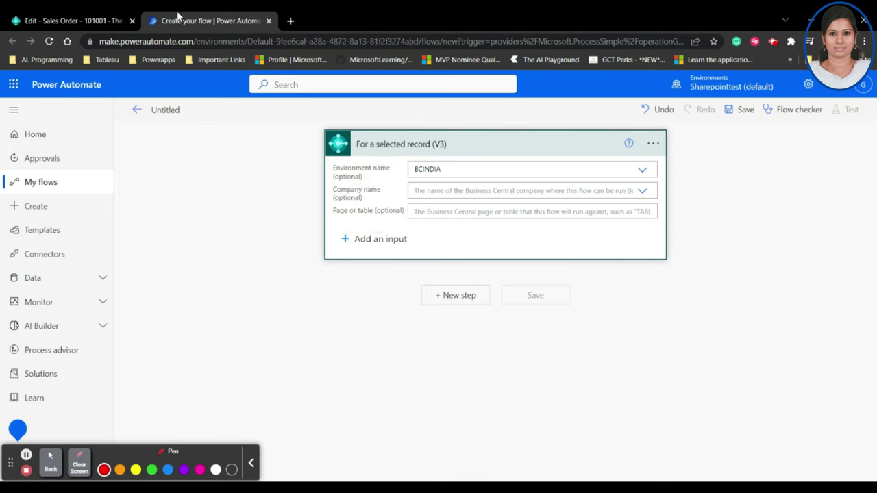
left_click(109, 19)
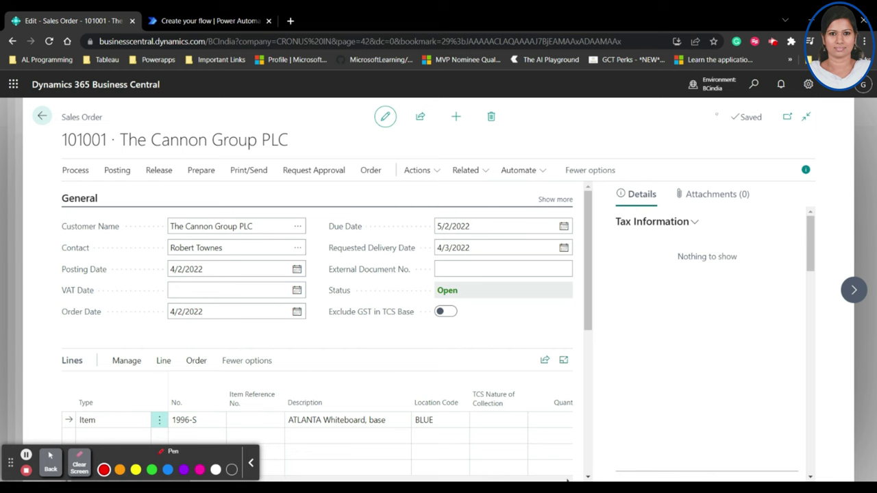
left_click(205, 18)
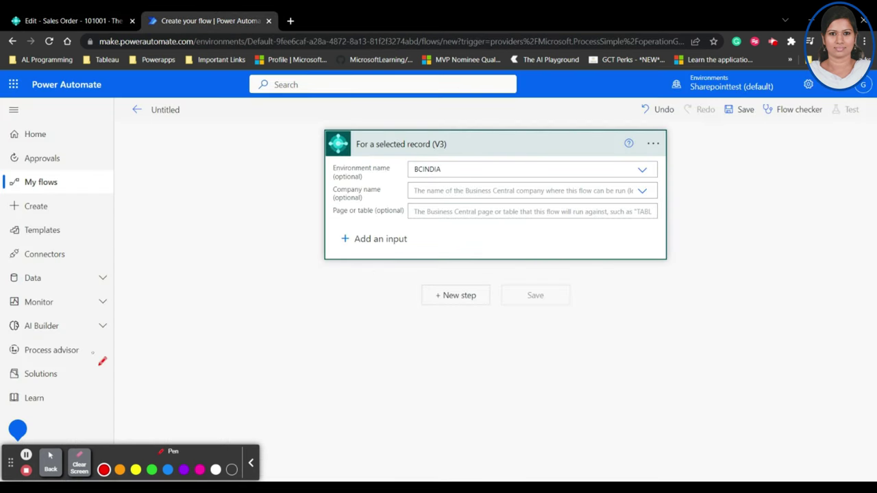
left_click(51, 460)
Set the company name of the "For a selected record (V3)" trigger to CRONUS IN
left_click(607, 190)
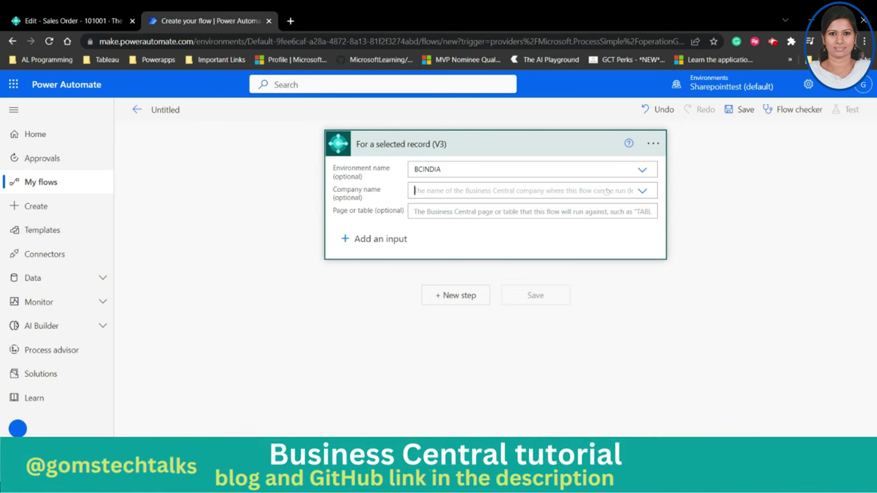
left_click(642, 191)
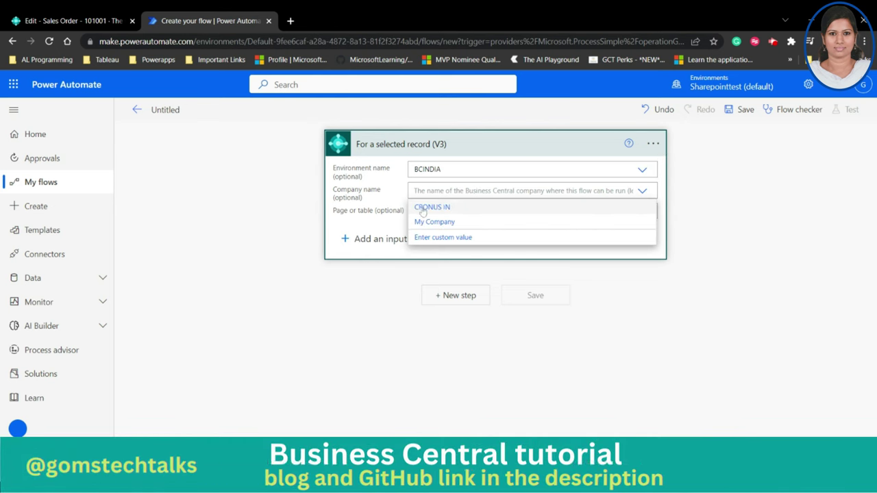
left_click(422, 209)
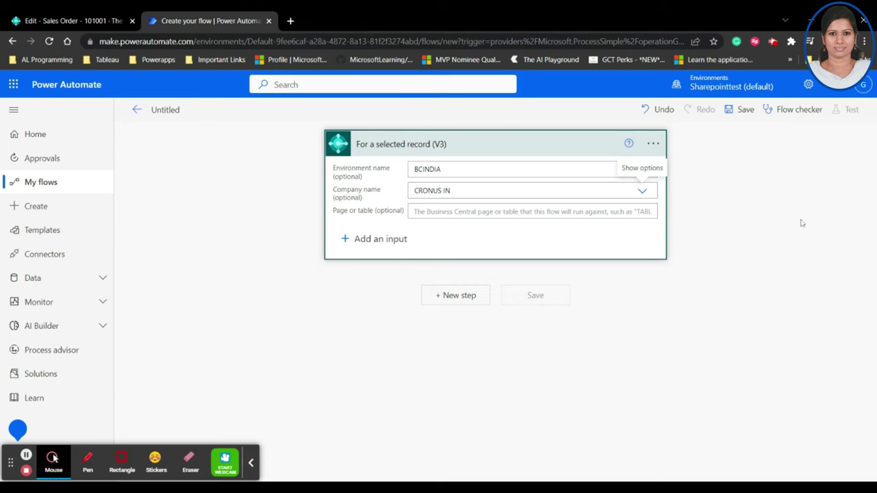
left_click(466, 211)
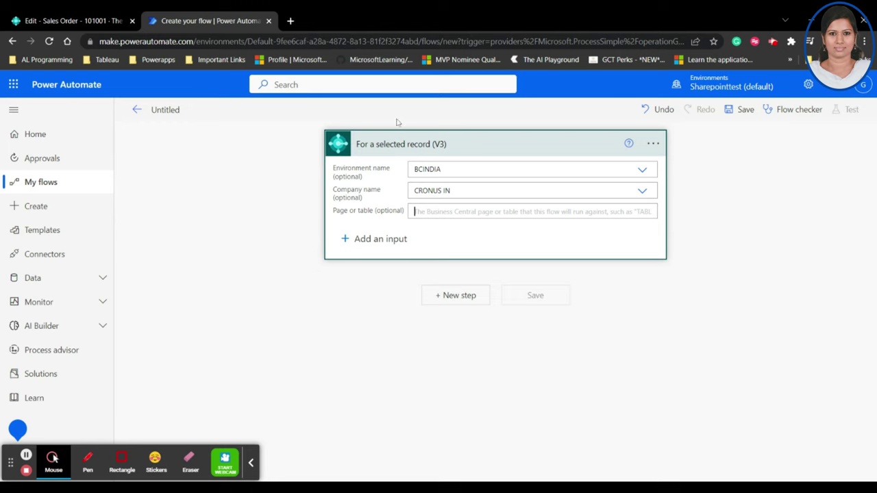
left_click(87, 460)
mouse_move(361, 307)
left_mouse_down()
mouse_move(316, 252)
mouse_move(366, 102)
mouse_move(708, 133)
mouse_move(685, 278)
mouse_move(317, 284)
left_mouse_up()
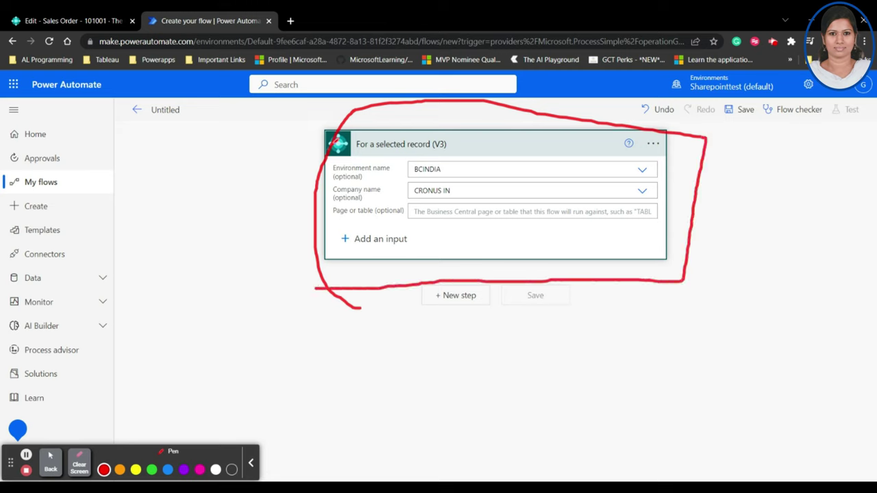
mouse_move(326, 152)
left_mouse_down()
mouse_move(284, 147)
mouse_move(306, 174)
left_mouse_up()
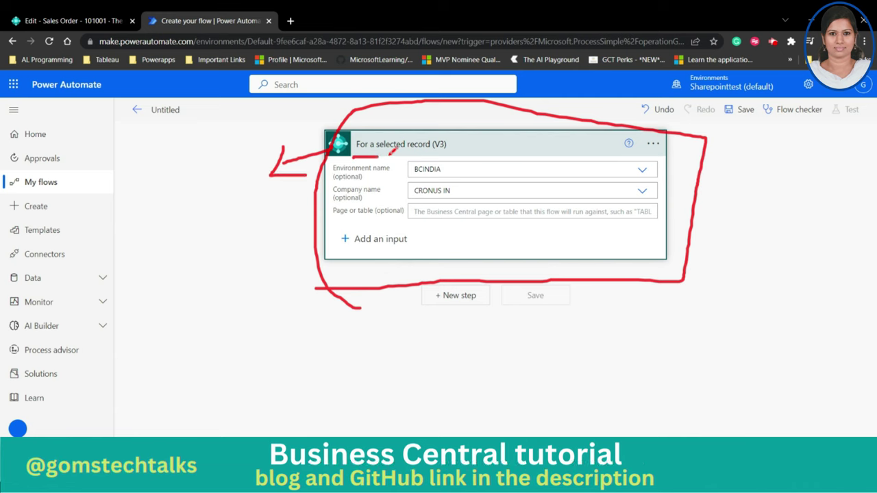
mouse_move(351, 156)
left_mouse_down()
mouse_move(464, 146)
mouse_move(353, 133)
left_mouse_up()
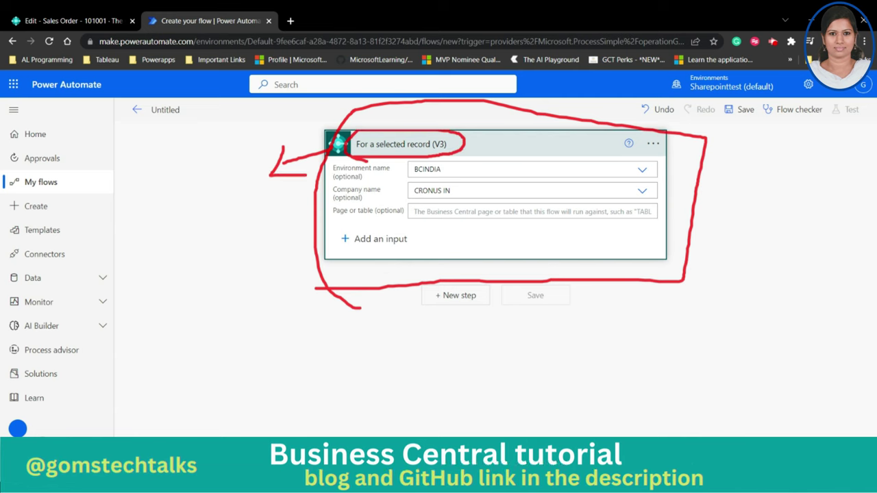
left_click(51, 469)
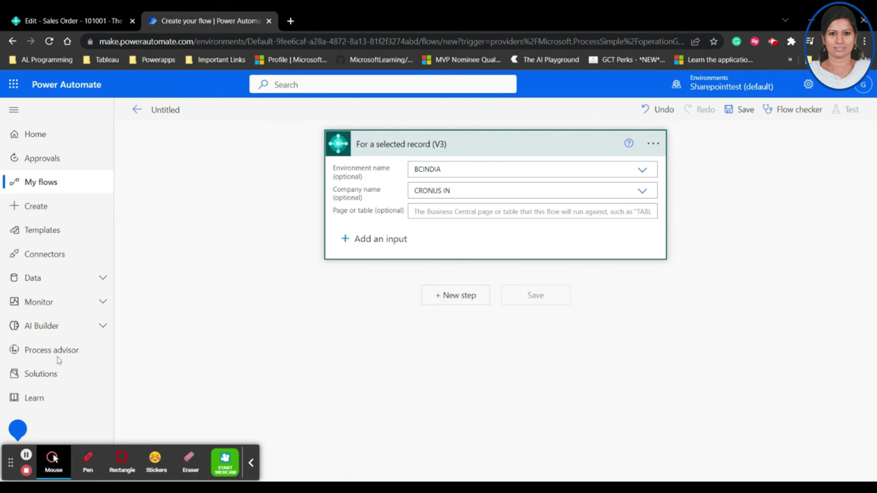
Switch to the Business Central sales order, view its Automate options, and return to the flow in Power Automate
left_click(62, 15)
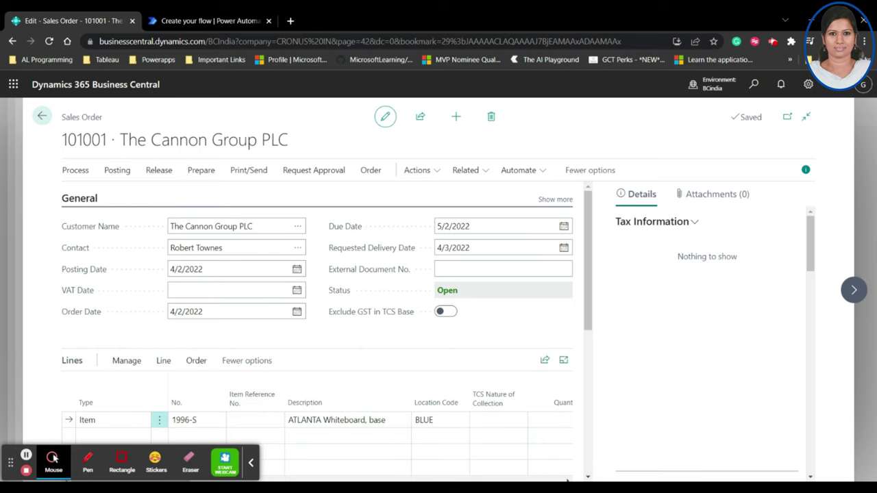
left_click(542, 173)
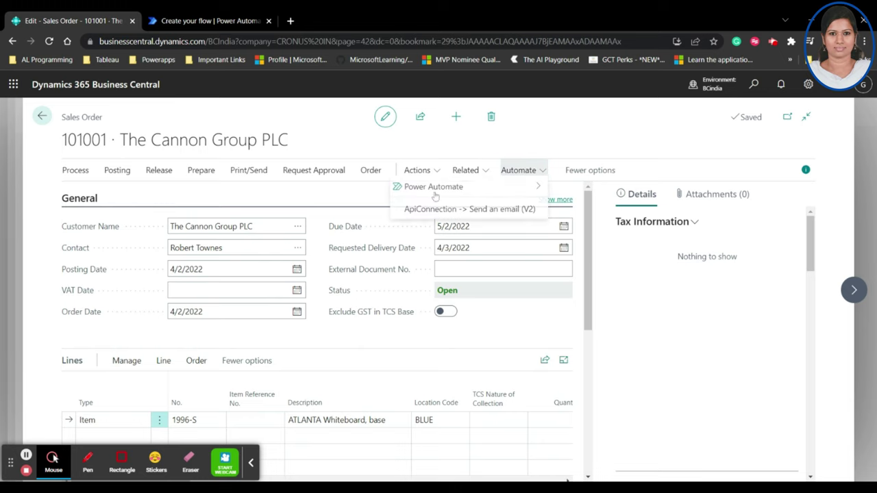
left_click(235, 19)
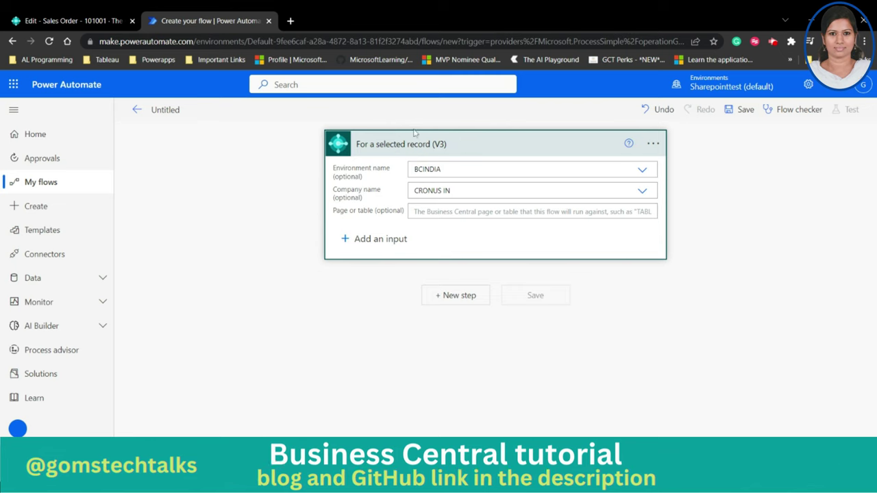
Check the connection options of the "For a selected record (V3)" trigger and add a new step after it
left_click(653, 145)
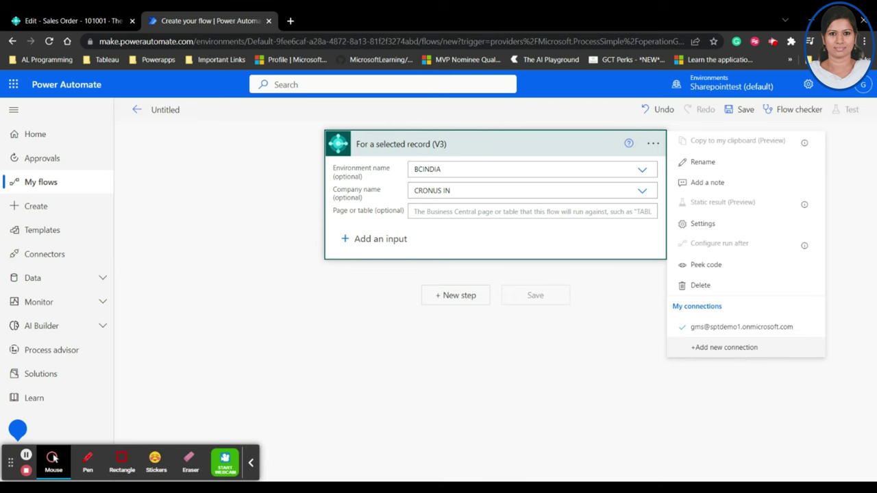
left_click(565, 373)
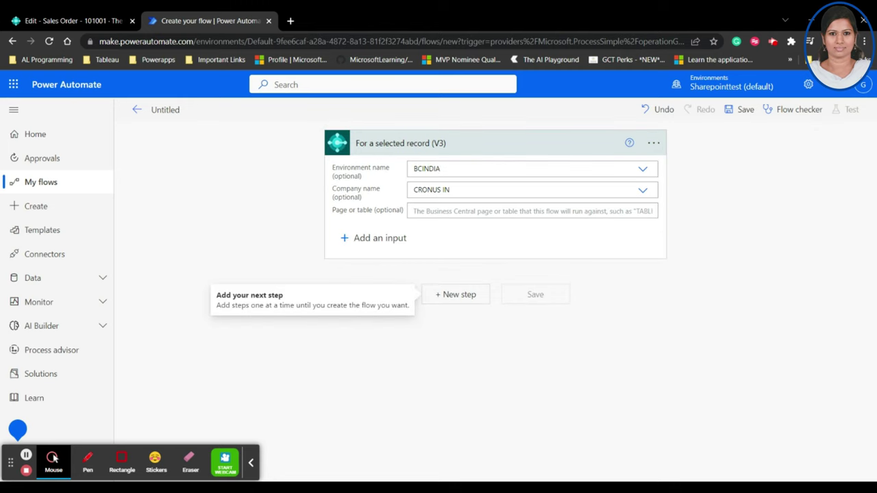
left_click(467, 302)
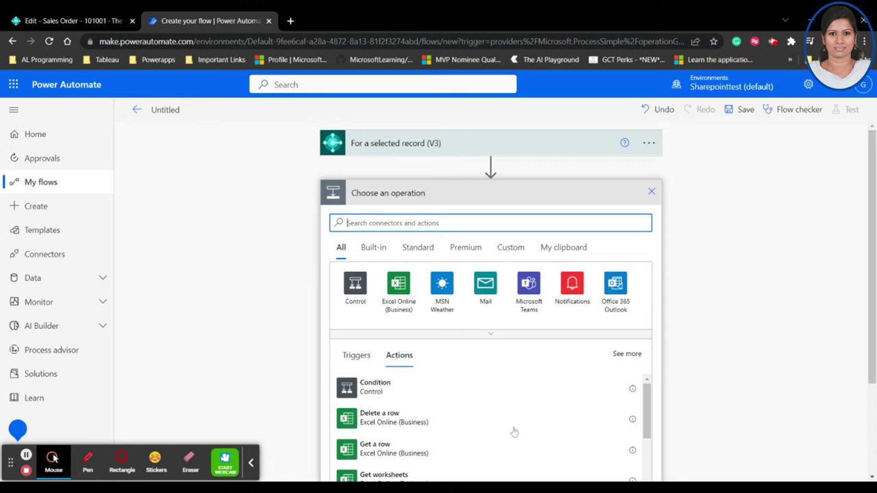
scroll(526, 419, "down", 5)
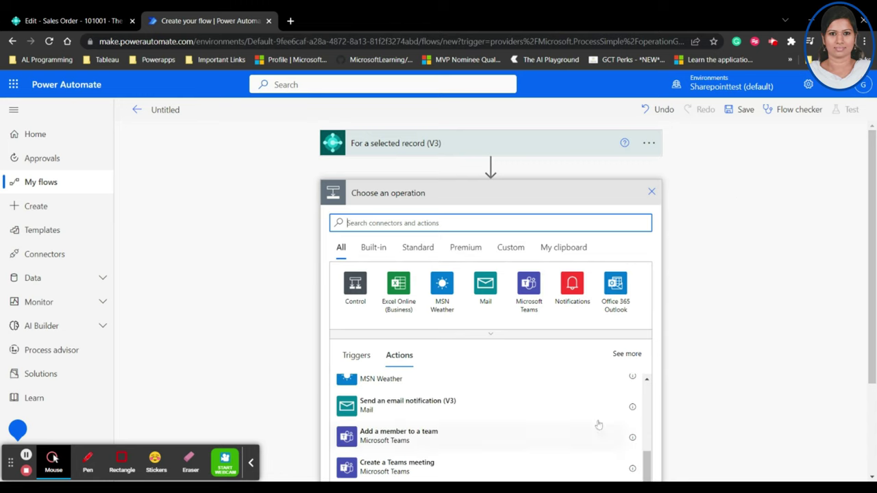
scroll(630, 410, "up", 5)
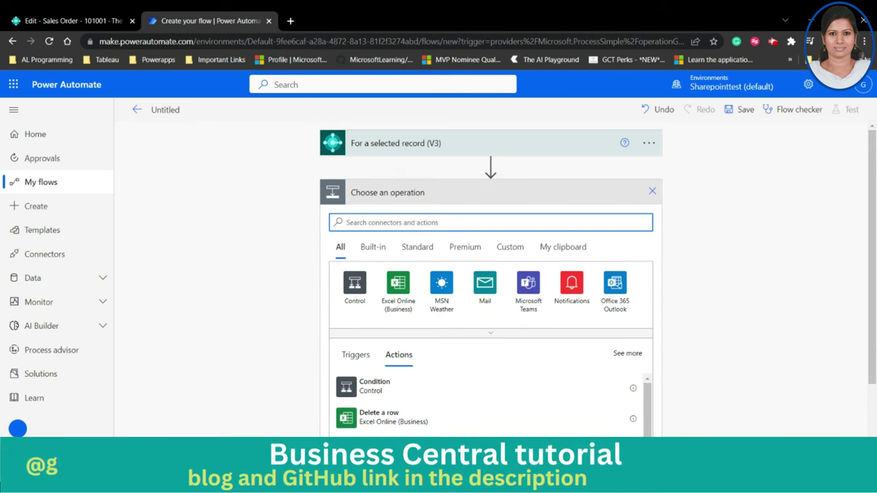
Search the new step's operations for "send mail" and look through the matching actions
type("send mail")
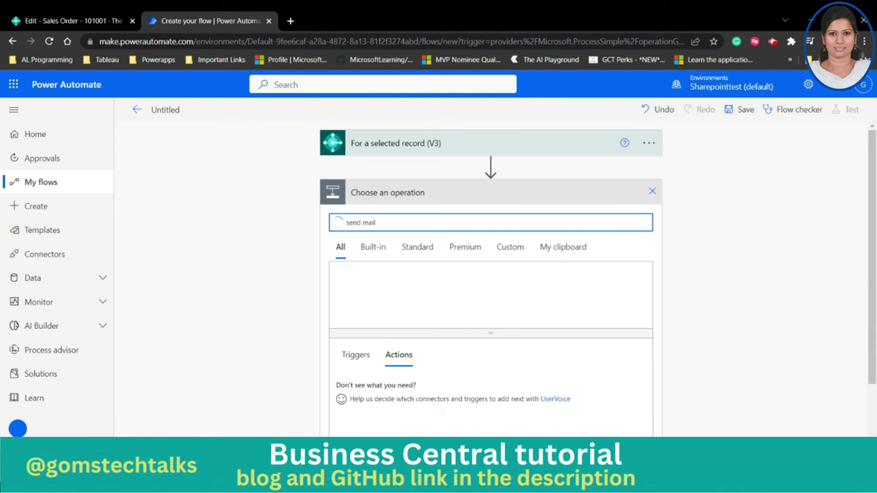
scroll(752, 288, "down", 3)
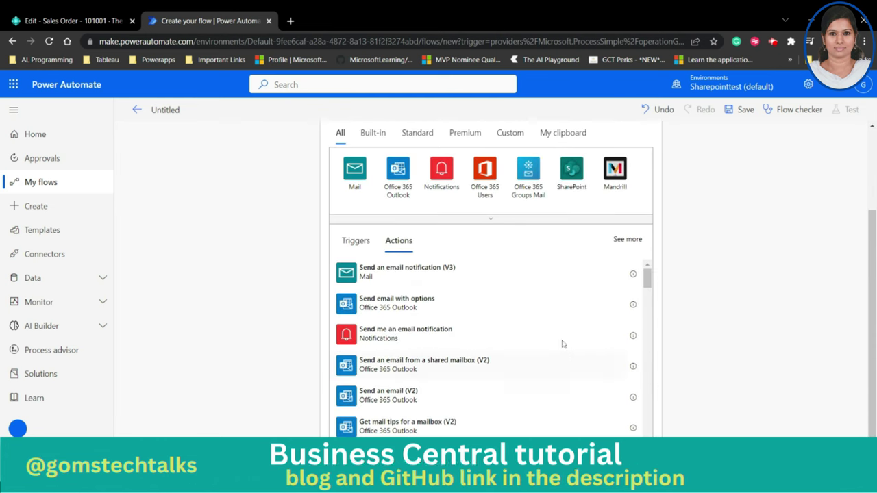
scroll(553, 287, "down", 2)
scroll(554, 288, "up", 2)
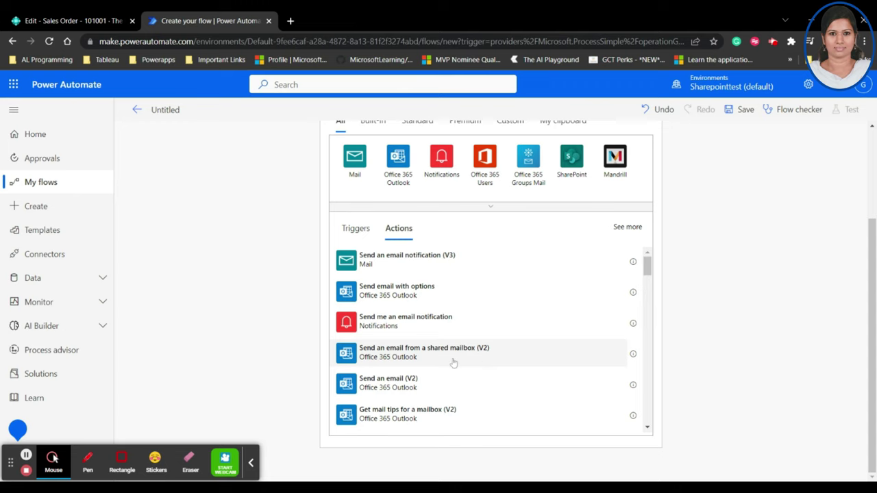
scroll(493, 319, "down", 1)
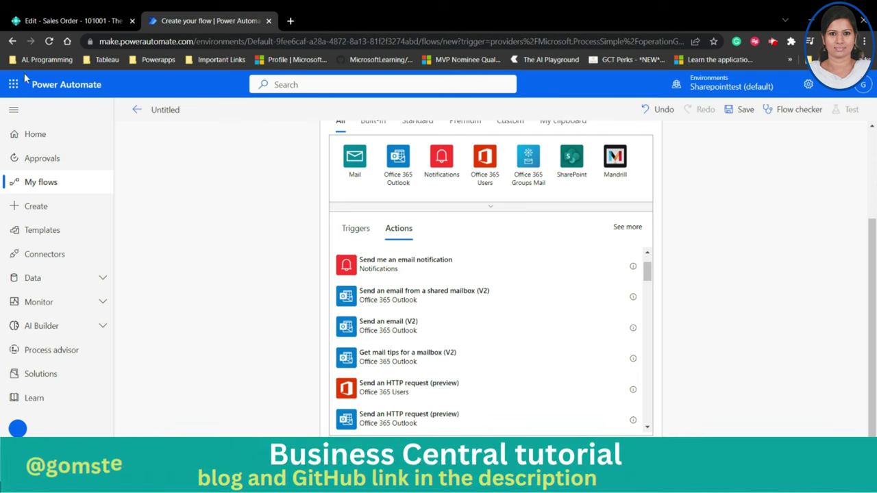
Open Outlook in a new browser tab from the Microsoft 365 apps
left_click(13, 84)
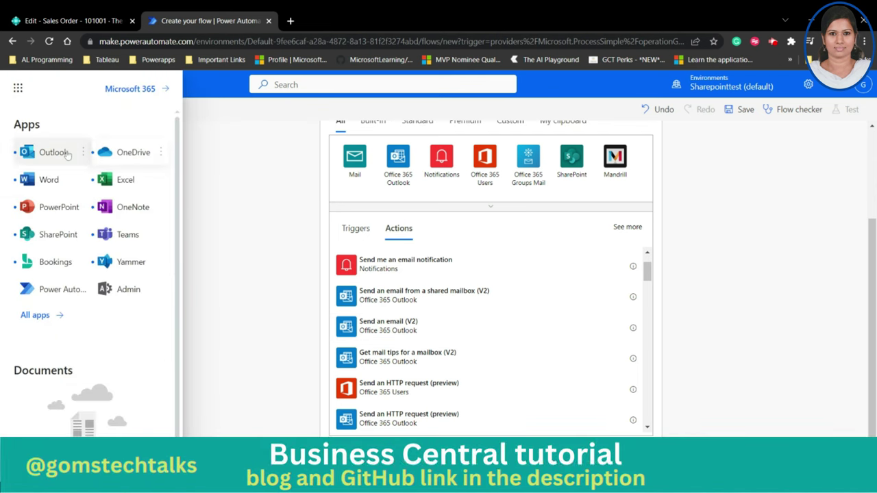
left_click(83, 152)
left_click(91, 176)
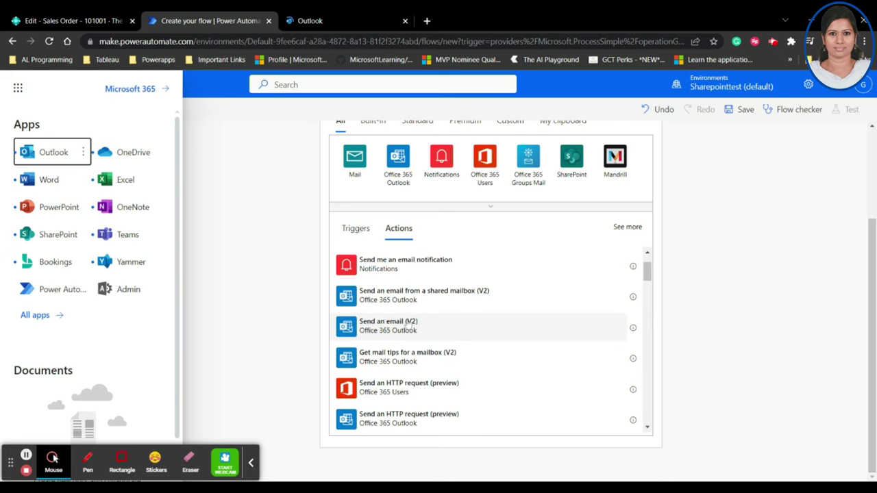
Add the Office 365 Outlook action "Send an email (V2)" and enter the account owner as its recipient
left_click(408, 327)
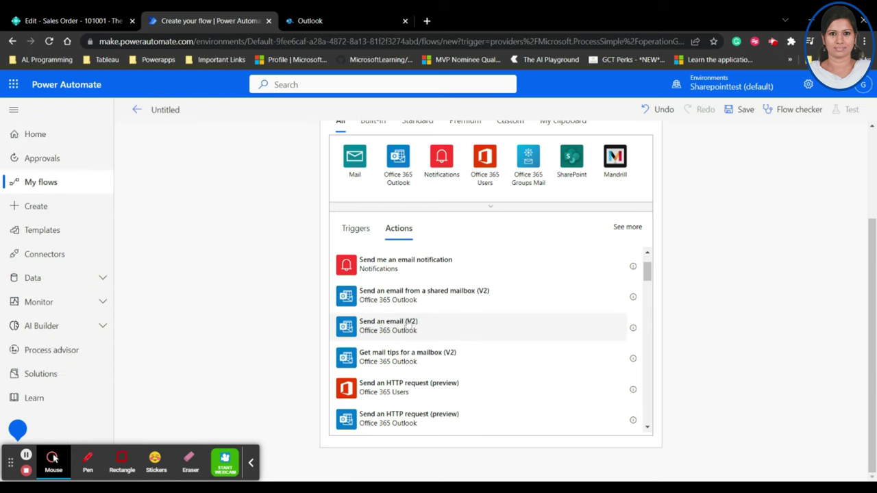
left_click(454, 329)
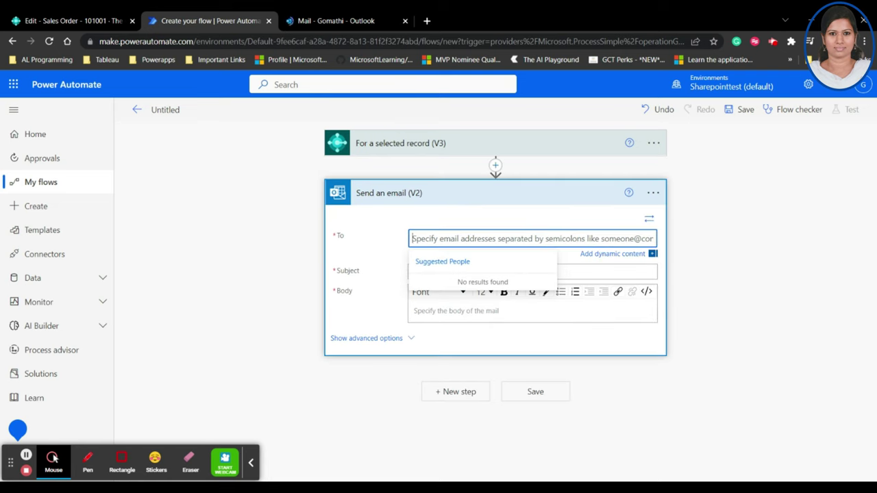
type("gms")
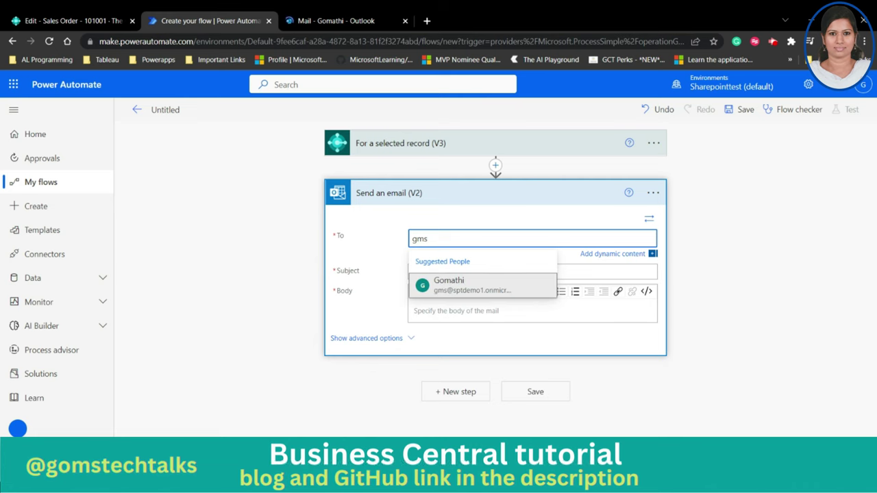
key("Return")
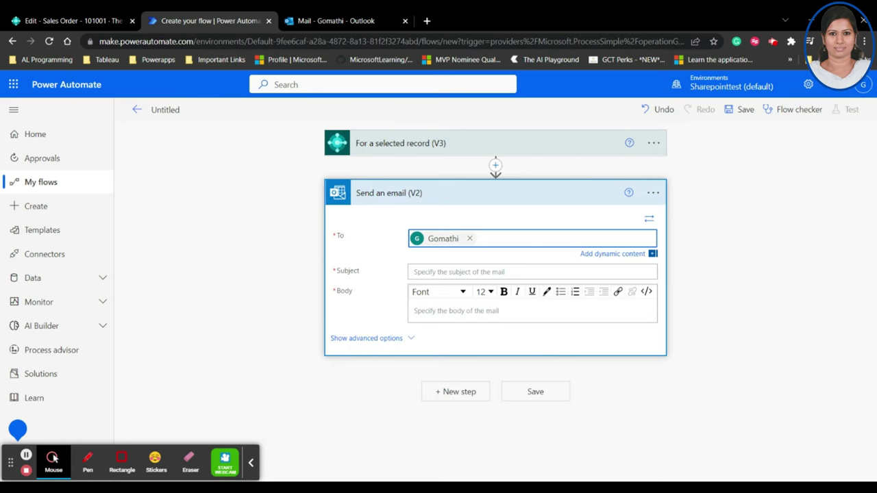
Set the email subject to "Mail from Business Central" followed by the dynamic values Company Id and Page Id, separated by a colon
left_click(470, 273)
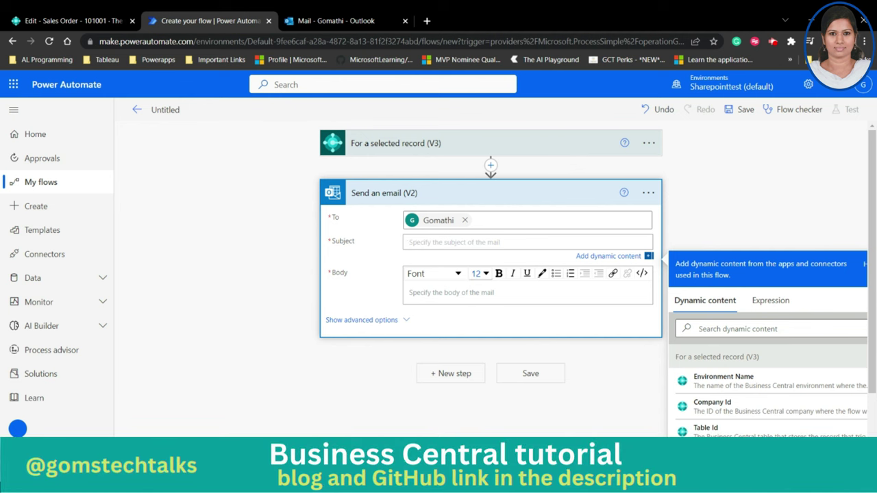
type("Mail from Business Central")
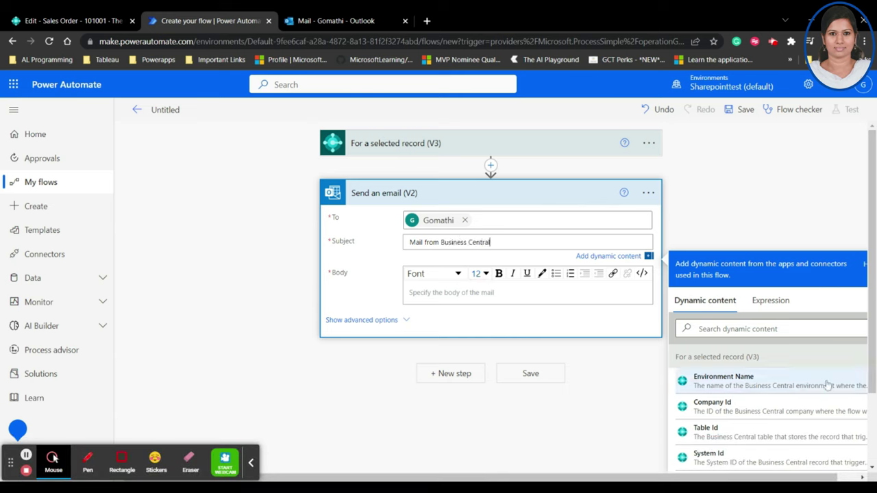
scroll(747, 397, "down", 1)
scroll(748, 397, "up", 1)
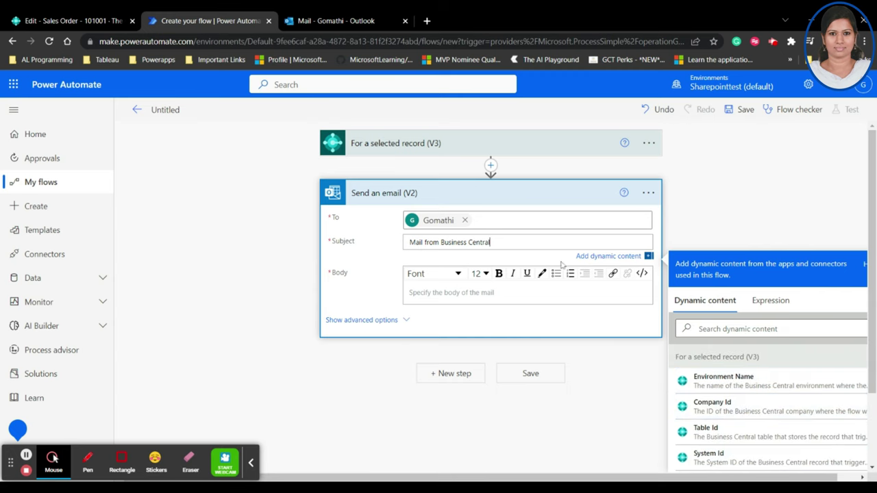
left_click(731, 403)
scroll(728, 410, "down", 1)
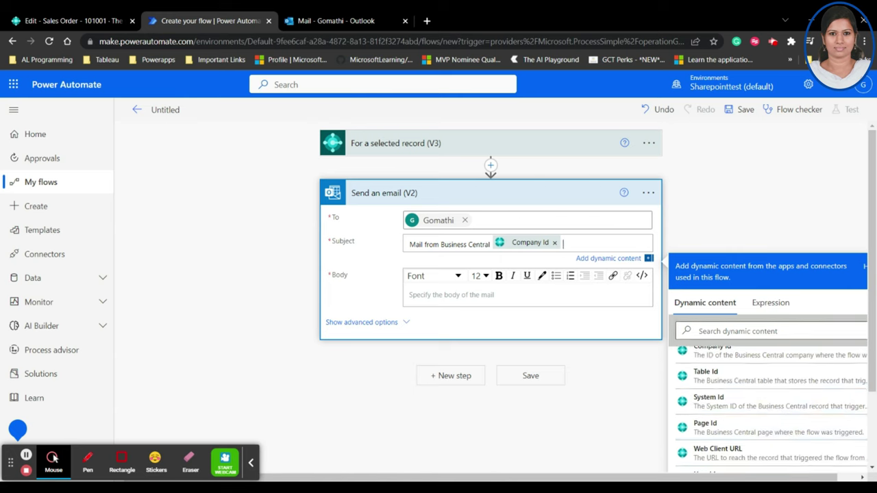
left_click(732, 427)
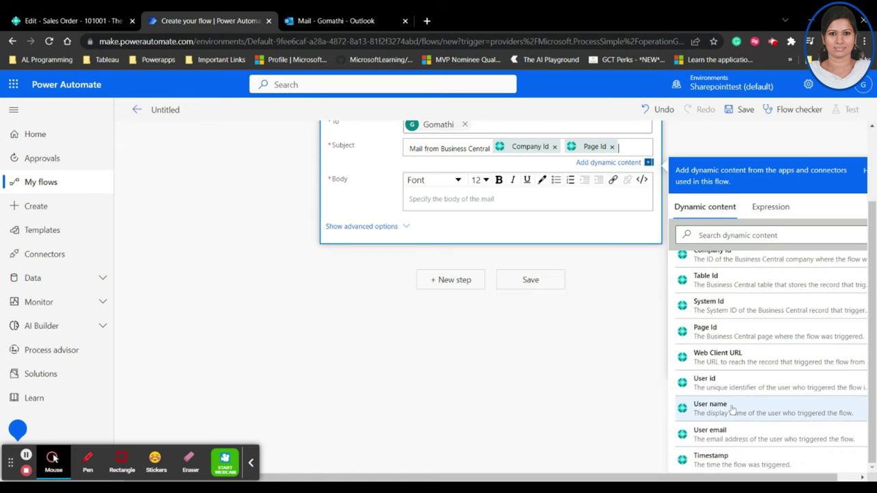
left_click(563, 146)
type(":")
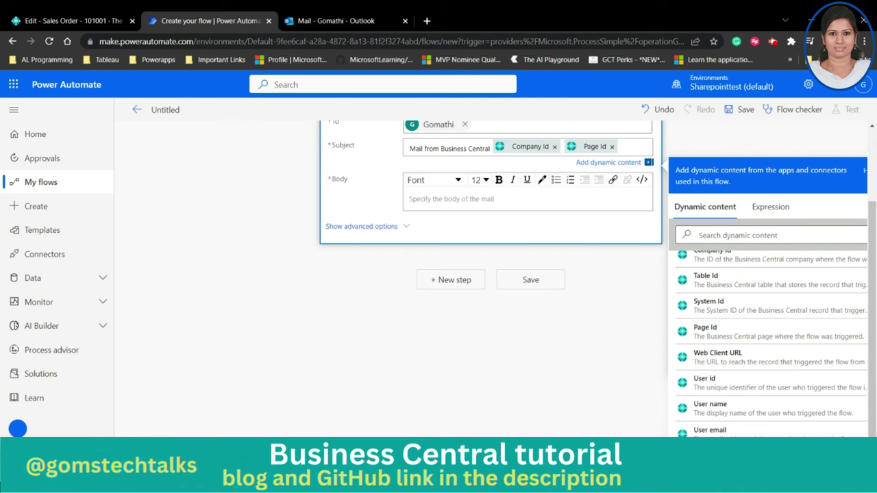
Write the email body "This mail is regarding the record from" followed by the dynamic values Table Id and Page Id
left_click(525, 198)
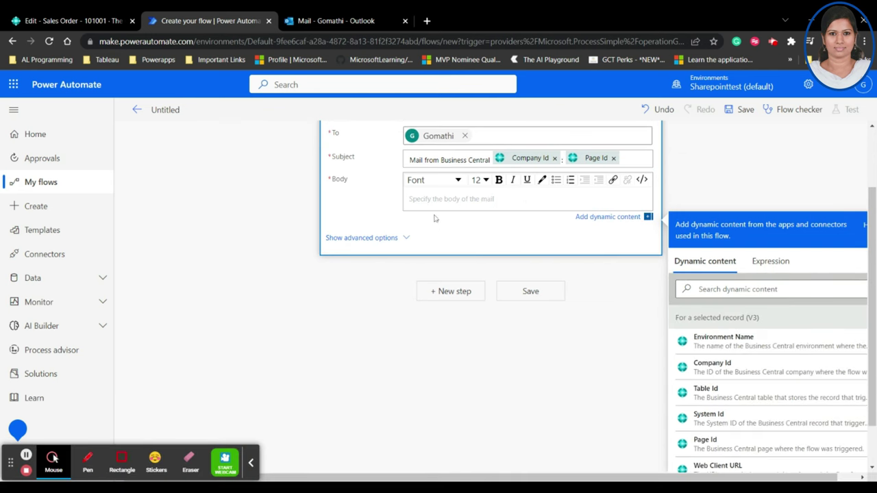
scroll(837, 383, "down", 1)
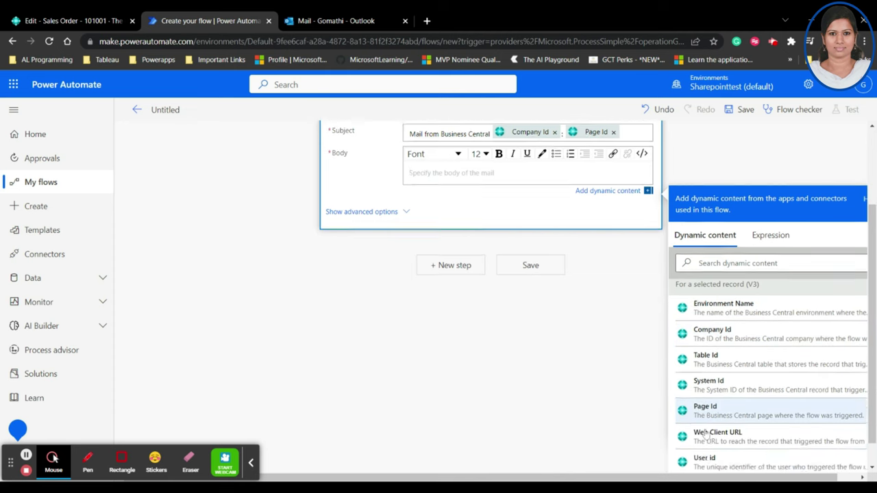
scroll(479, 288, "up", 3)
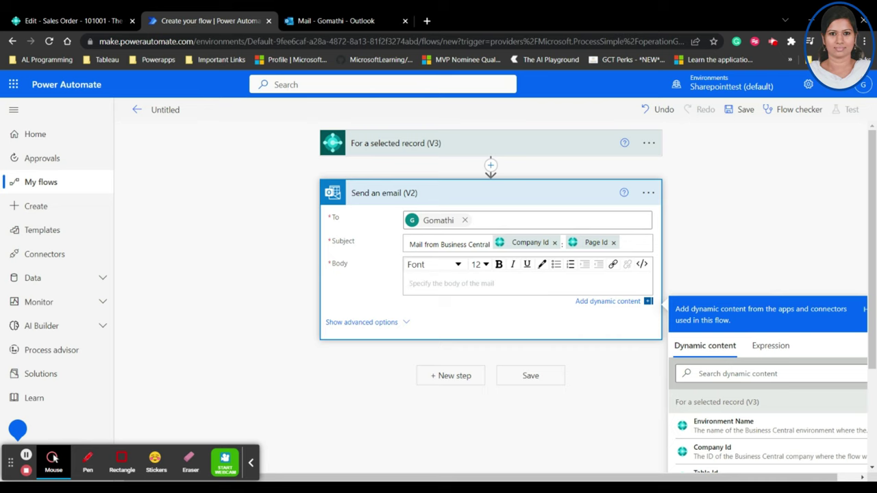
type("T")
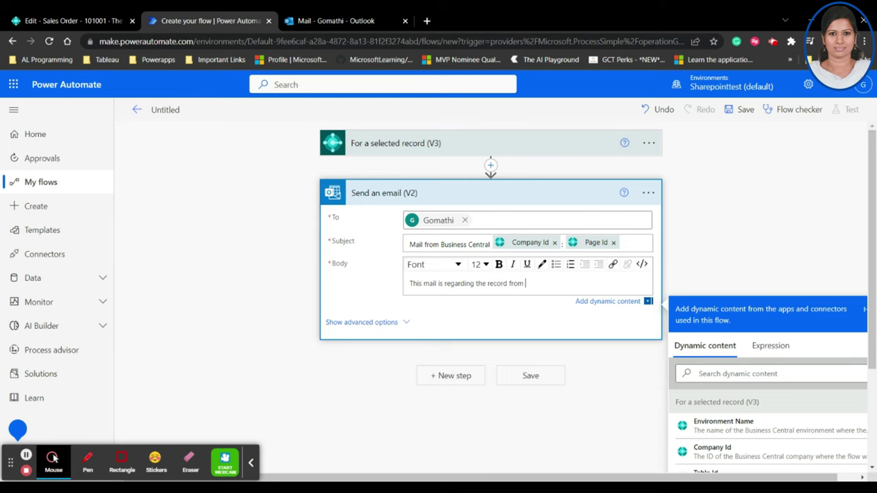
scroll(729, 404, "down", 1)
left_click(732, 397)
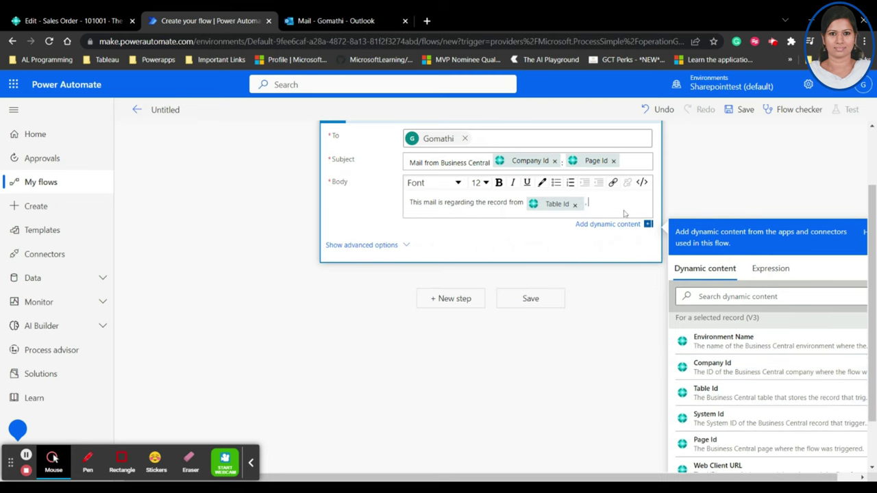
left_click(740, 438)
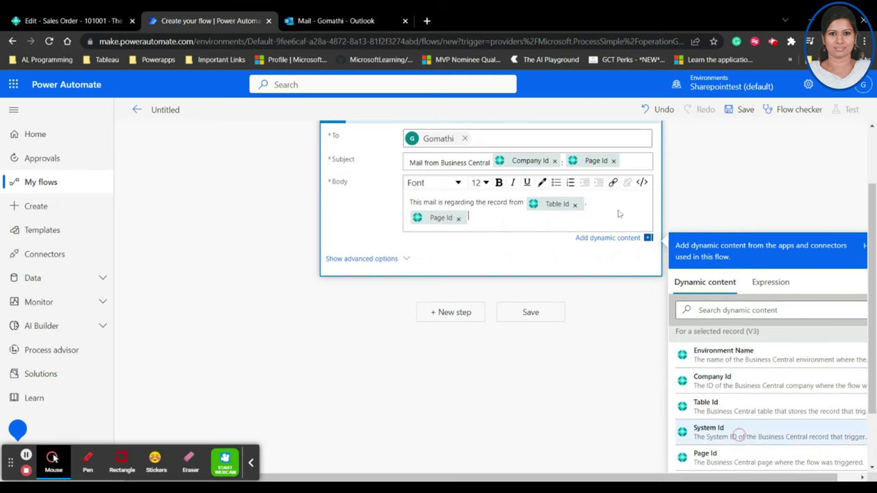
type(".")
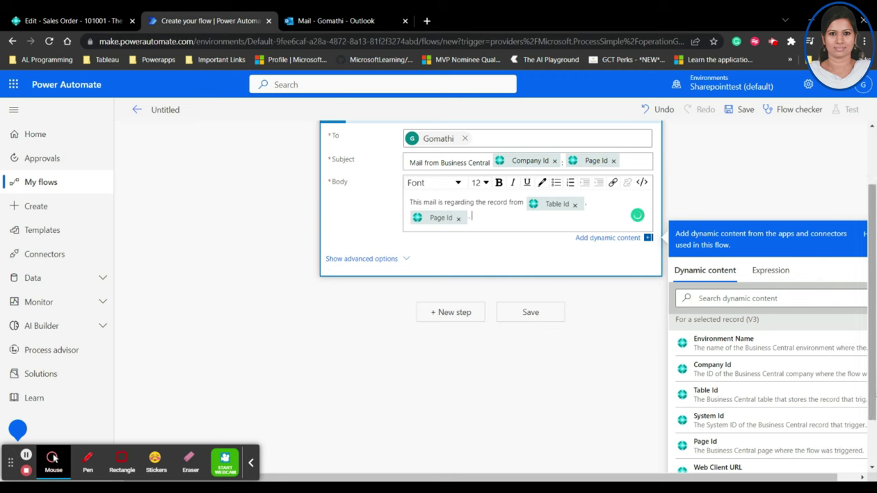
Search the dynamic content for "cus", clear the search, and check the Business Central sales order before returning to the flow
scroll(713, 370, "down", 1)
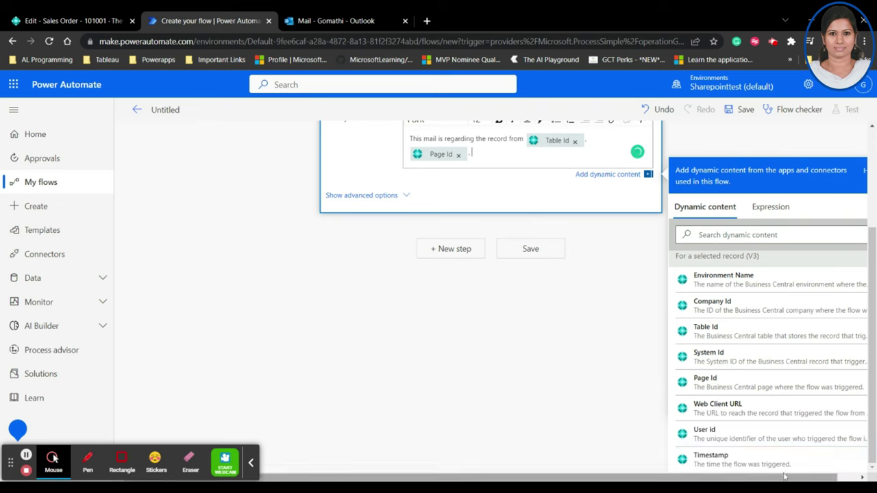
left_click(805, 232)
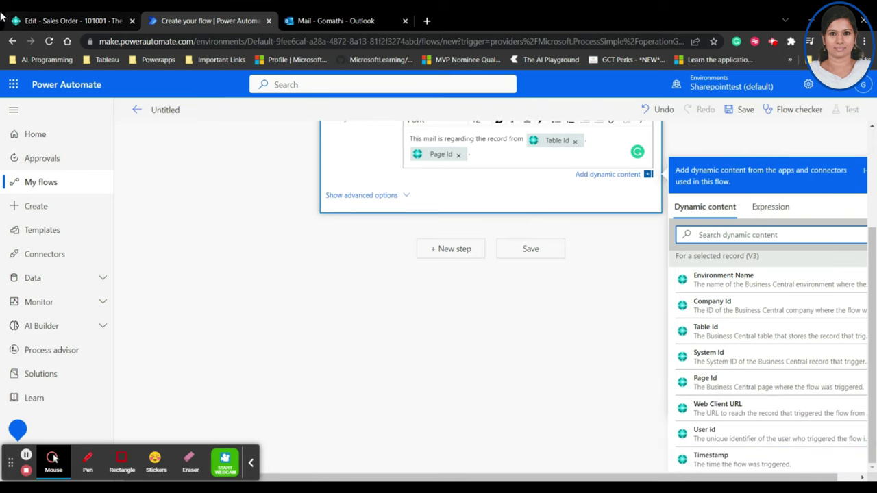
left_click(75, 21)
left_click(162, 17)
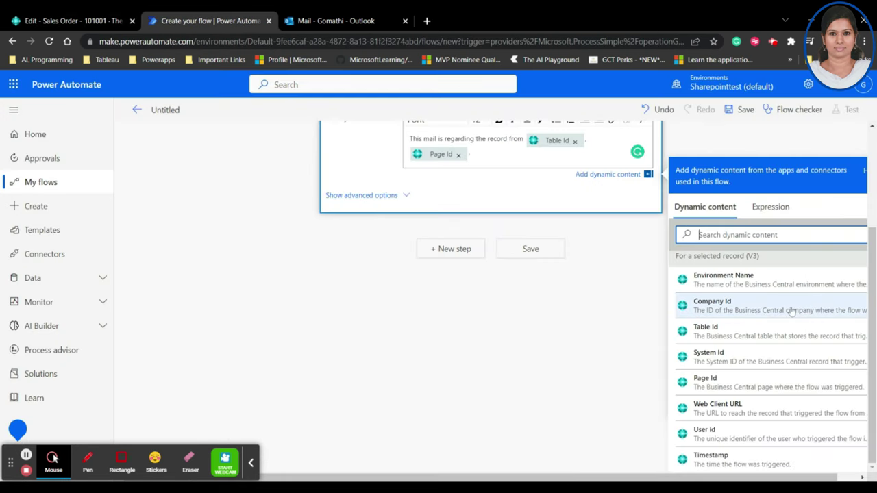
type("cus")
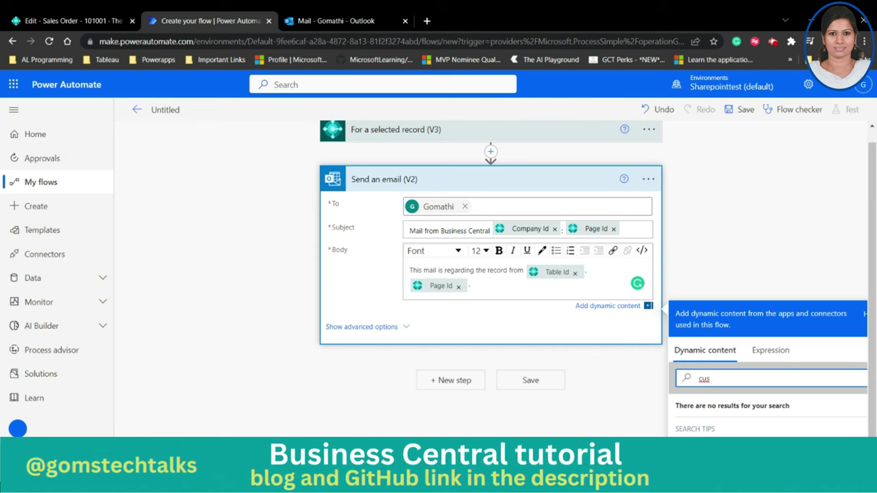
key("BackSpace")
key("BackSpace")
key("BackSpace")
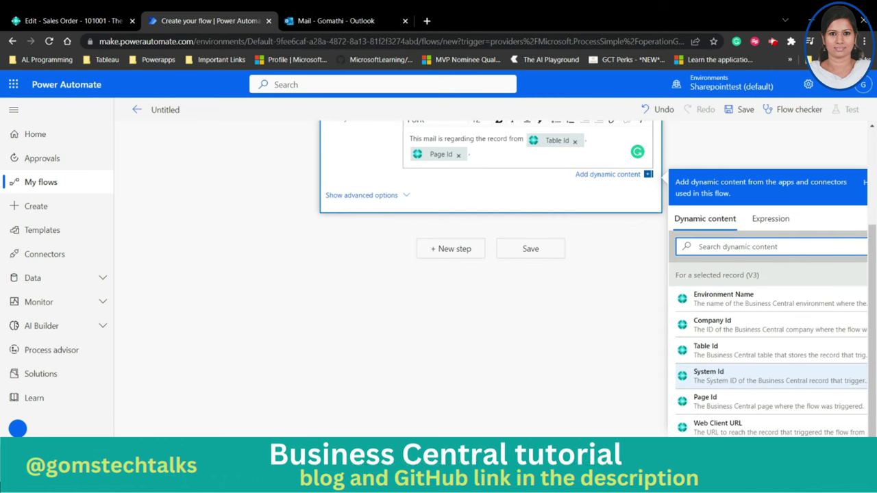
left_click(102, 23)
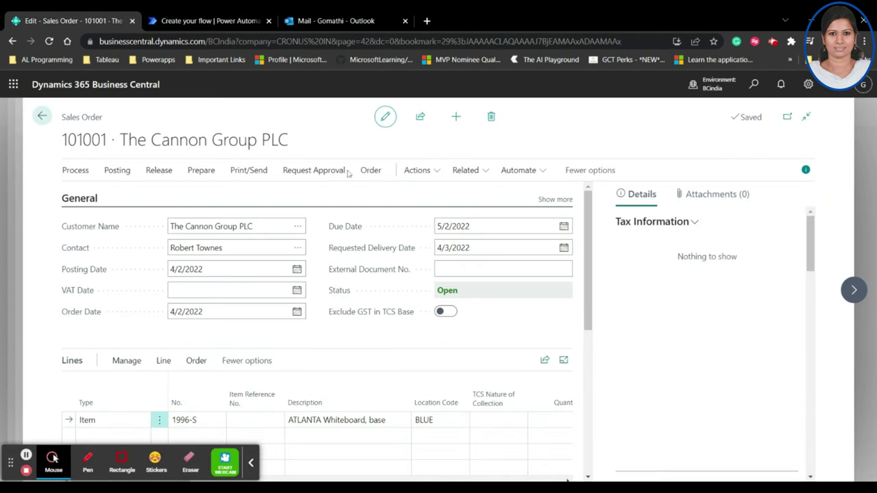
left_click(216, 21)
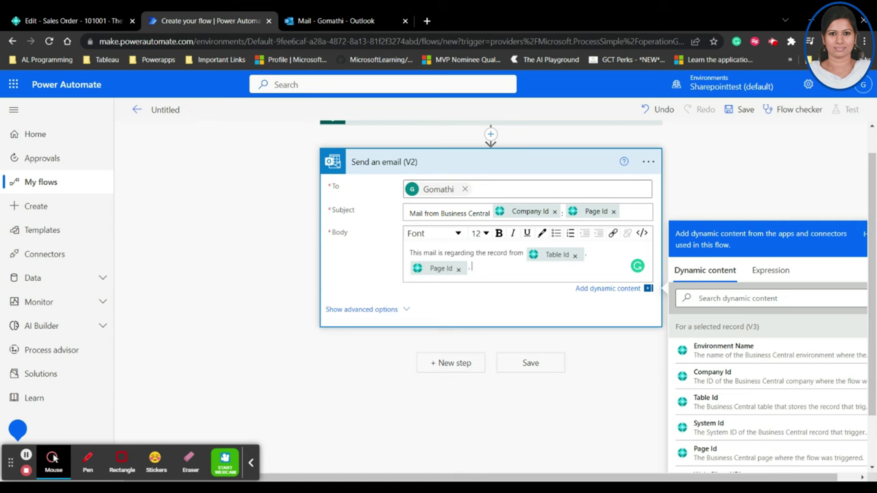
Add the greeting "Hi," above the email body text and close with "Regards," followed by the sender's name
scroll(520, 321, "up", 1)
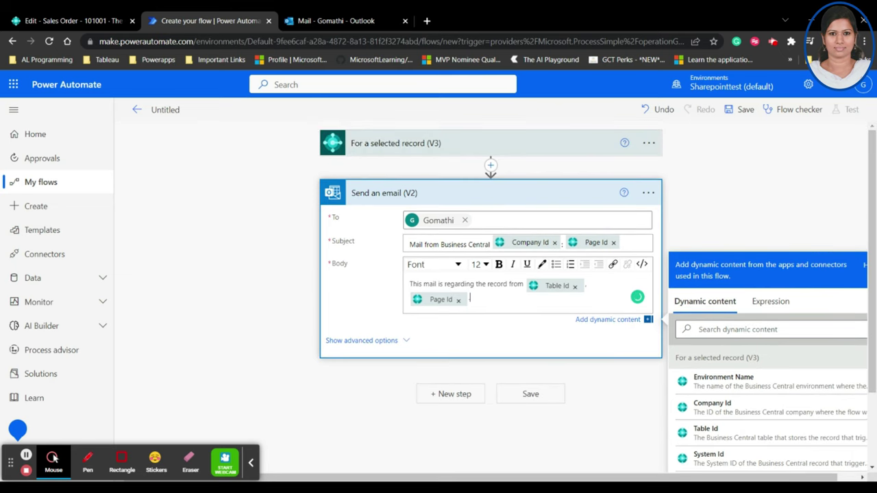
key("Return")
left_click(409, 283)
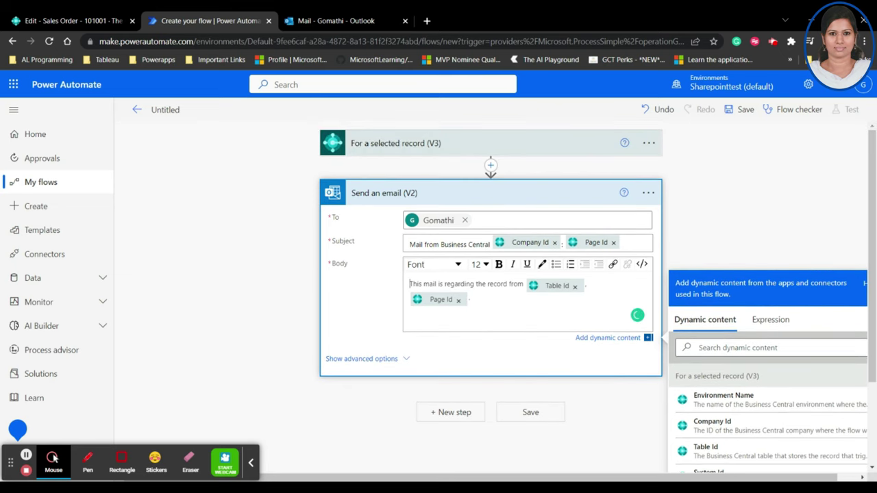
key("Return")
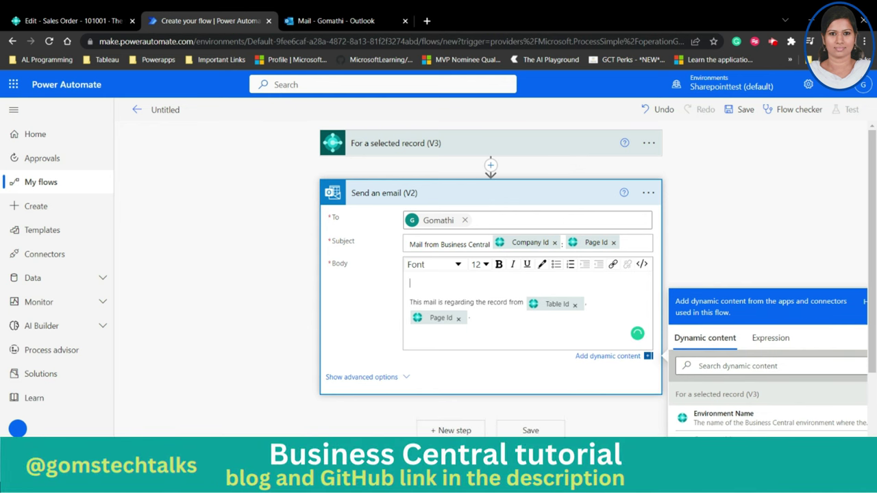
type("Hi")
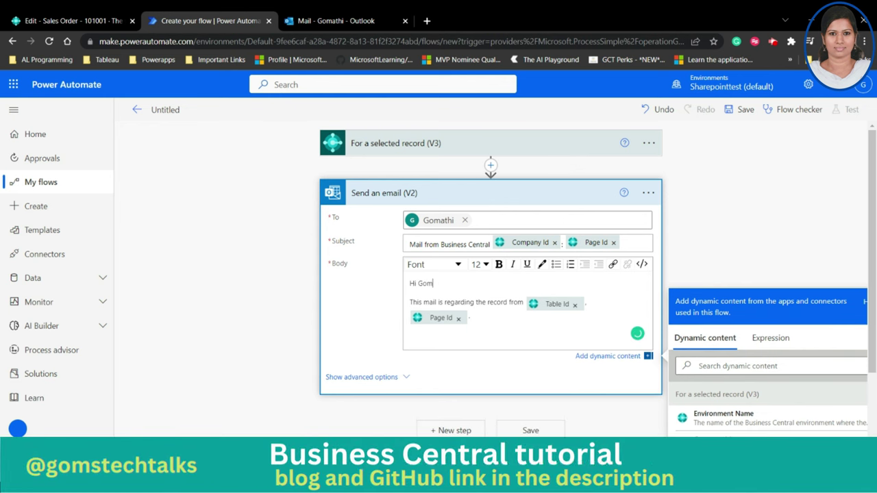
type(",")
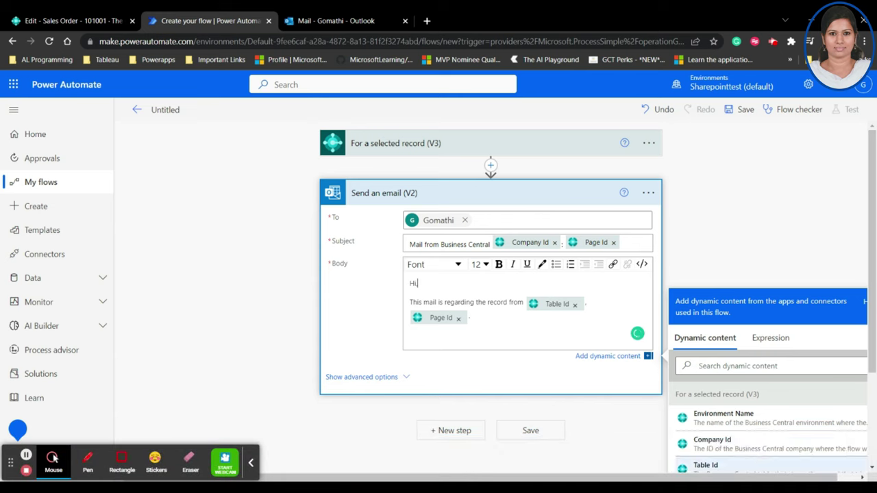
left_click(409, 337)
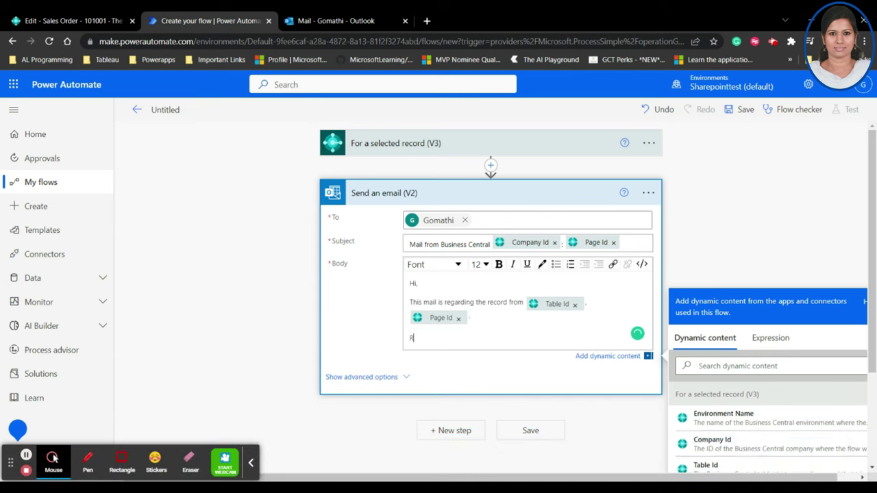
type("Regards,")
key("Return")
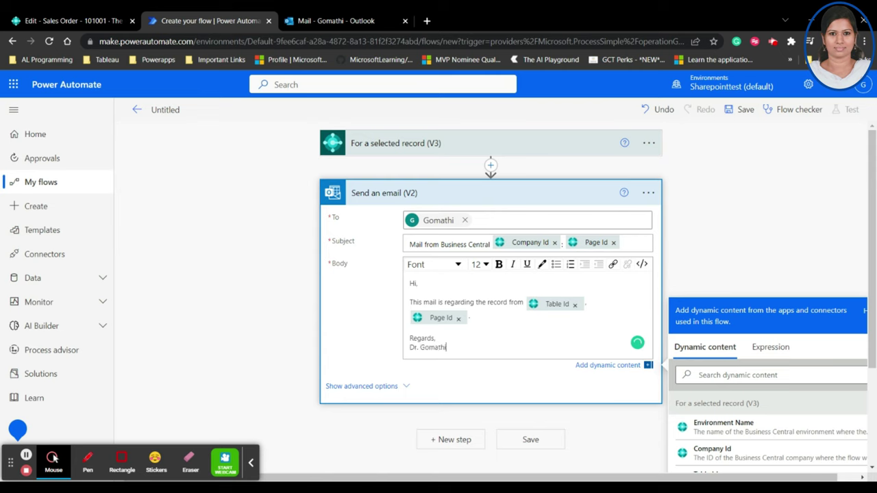
Save the email flow, return to its details page, and dismiss the introductory dialog
left_click(530, 442)
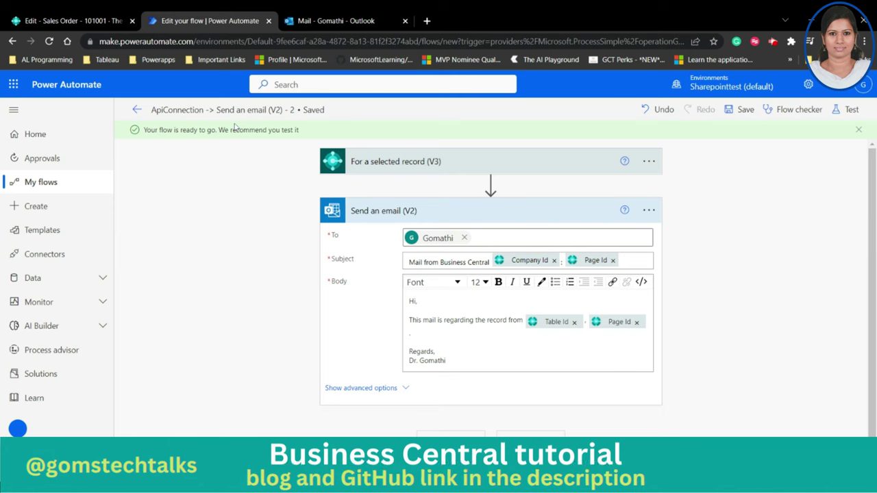
left_click(137, 110)
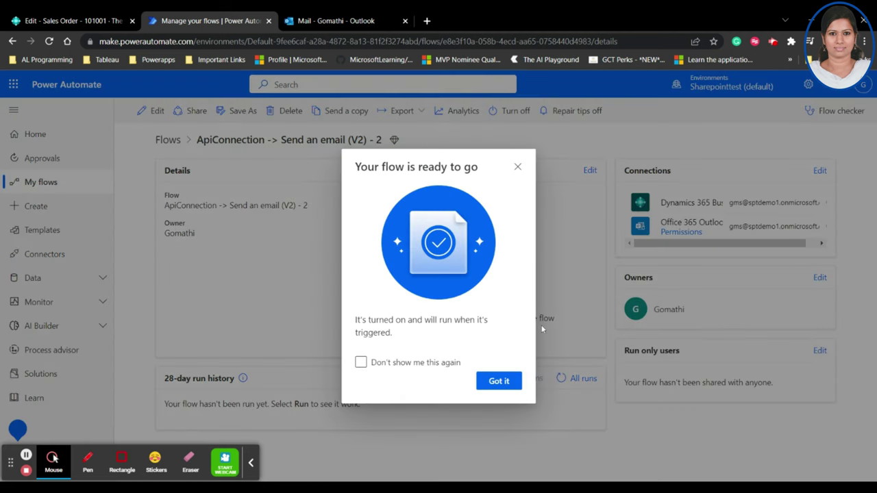
left_click(506, 381)
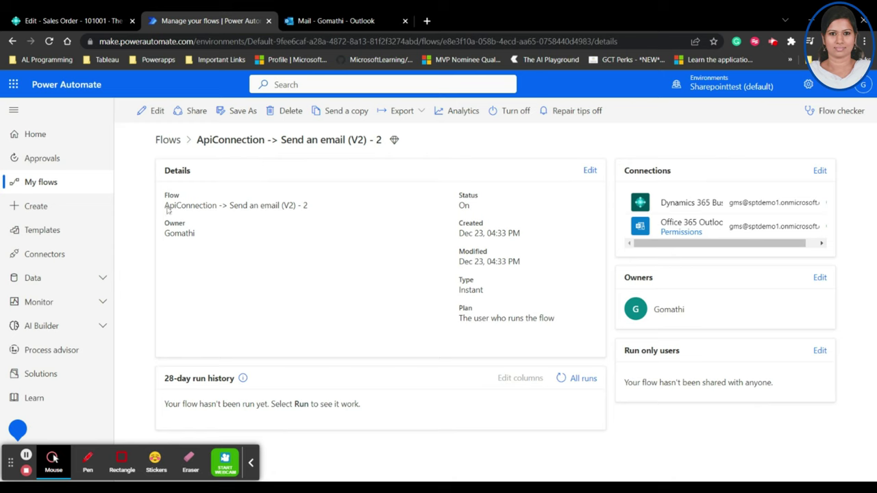
Review the saved flow's details: its name, owner, creation date, modification date, and type
left_click_drag(168, 210, 313, 217)
left_click(164, 238)
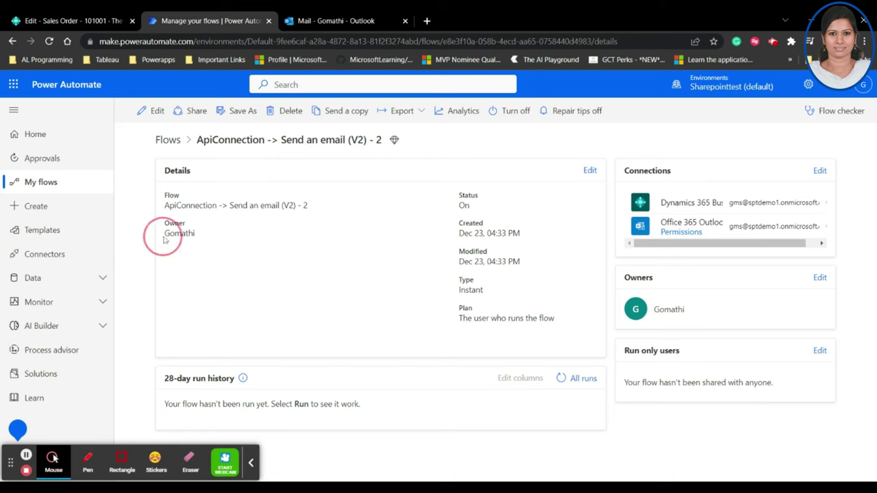
double_click(164, 238)
left_click_drag(454, 240, 533, 241)
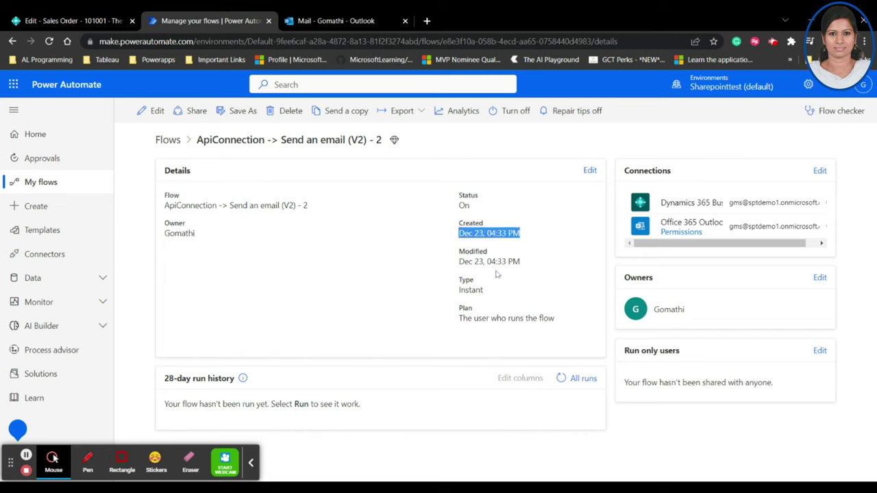
left_click_drag(466, 264, 541, 260)
double_click(497, 292)
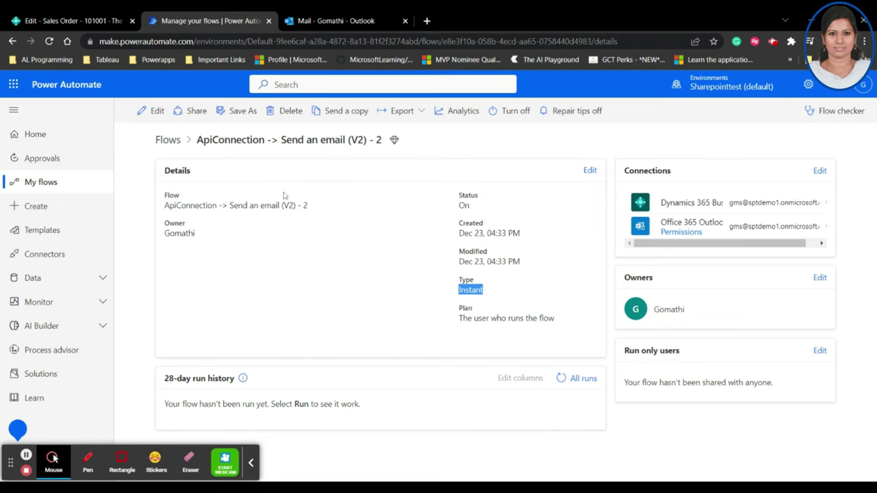
left_click(57, 186)
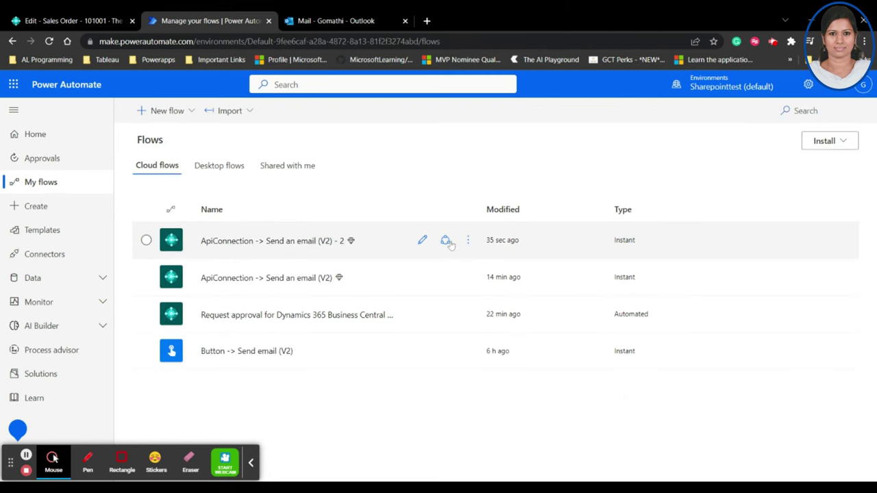
left_click(419, 240)
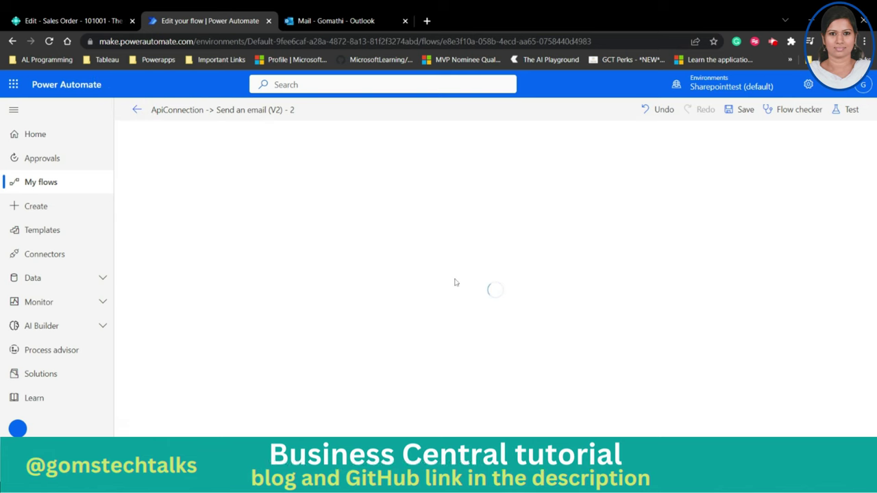
left_click(493, 139)
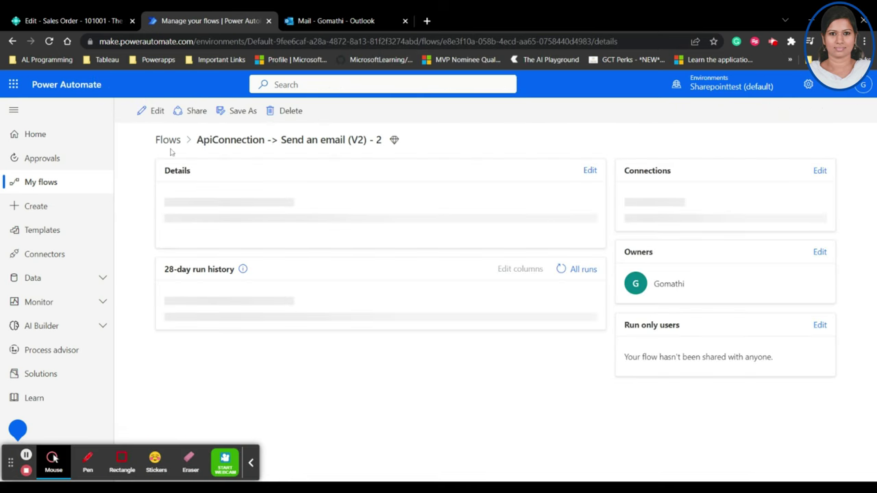
Edit the flow "ApiConnection -> Send an email (V2) - 2" from the flow list, rename it "Send a mail", save, and return to its details
left_click(78, 181)
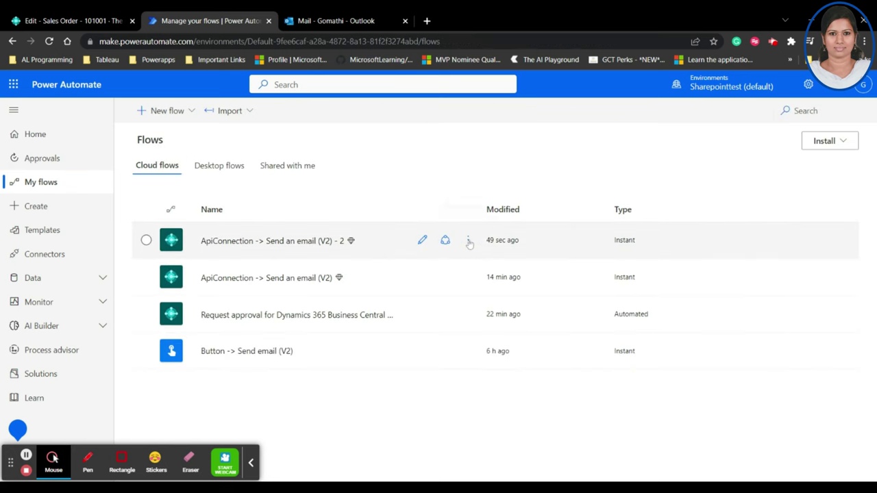
left_click(468, 240)
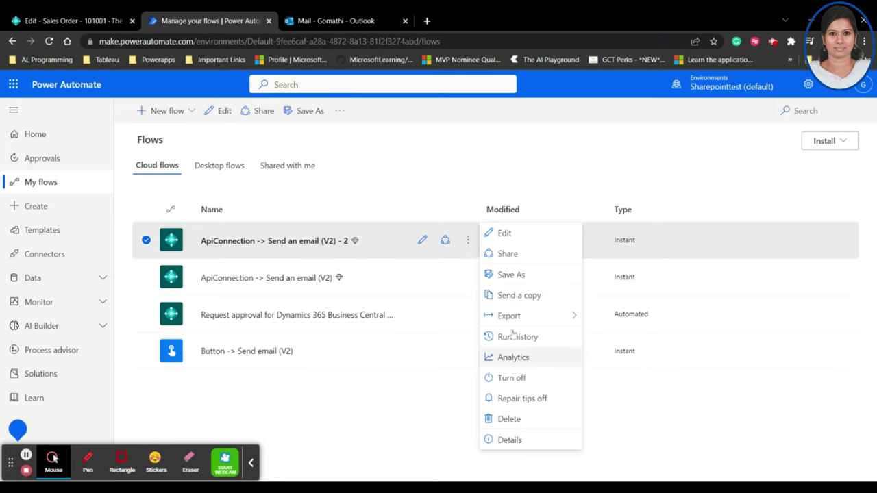
left_click(504, 234)
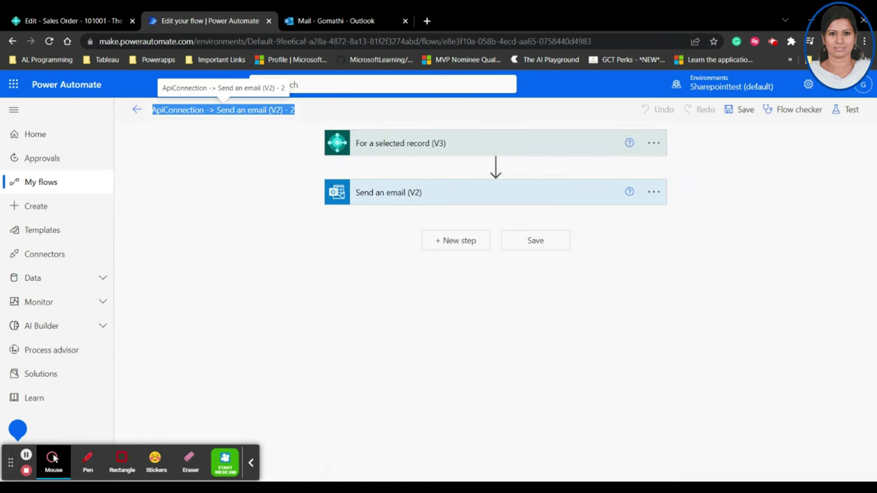
type("Send a mail")
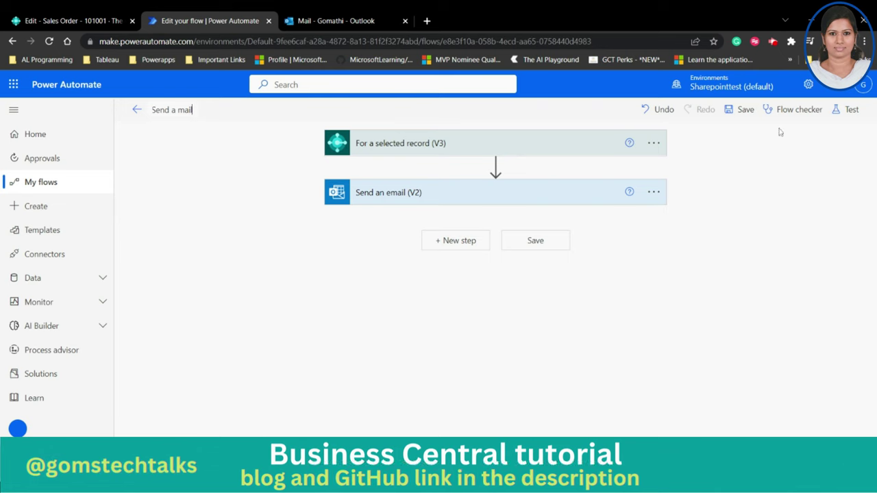
left_click(535, 240)
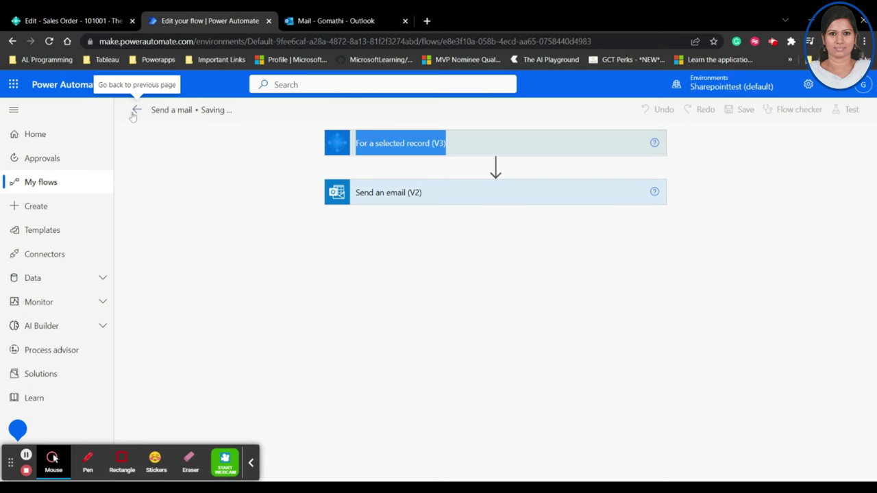
left_click(135, 112)
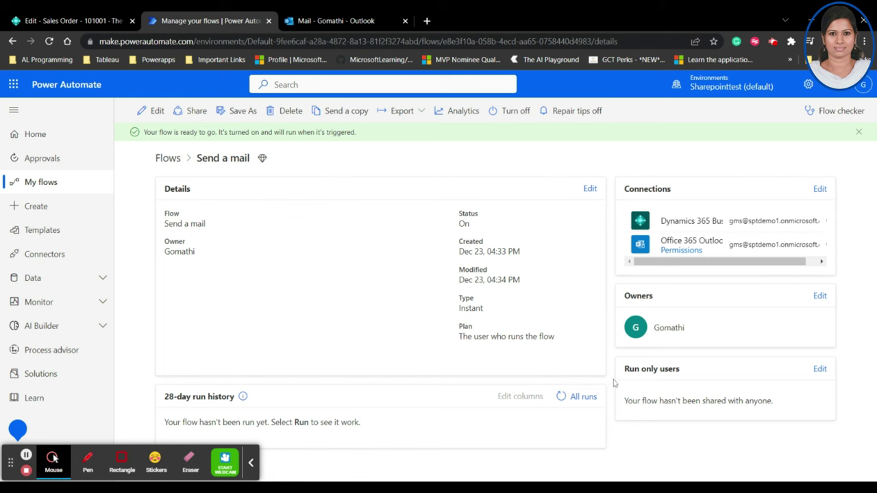
Switch to the sales order in Business Central and display the flows available under its automation actions
left_click(53, 16)
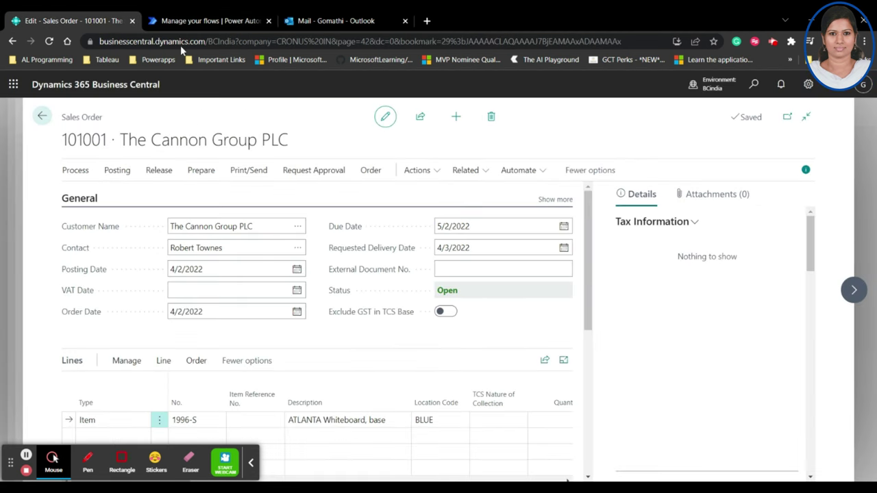
left_click(542, 175)
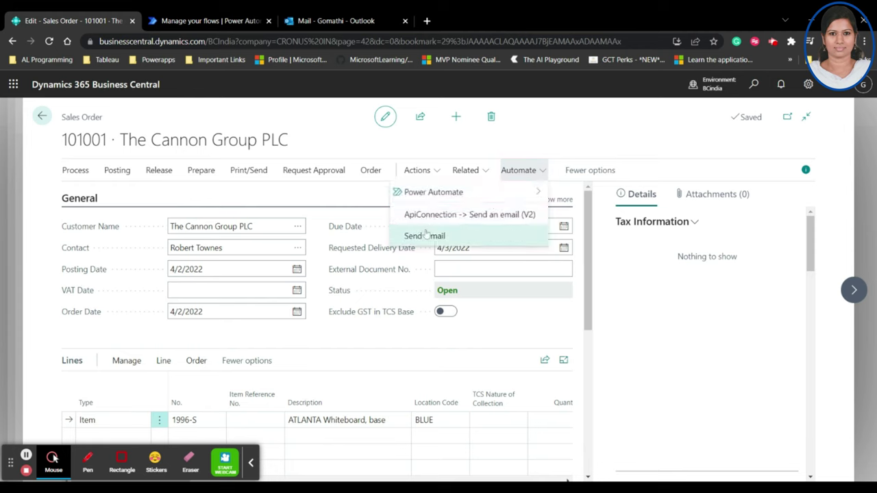
left_click(89, 465)
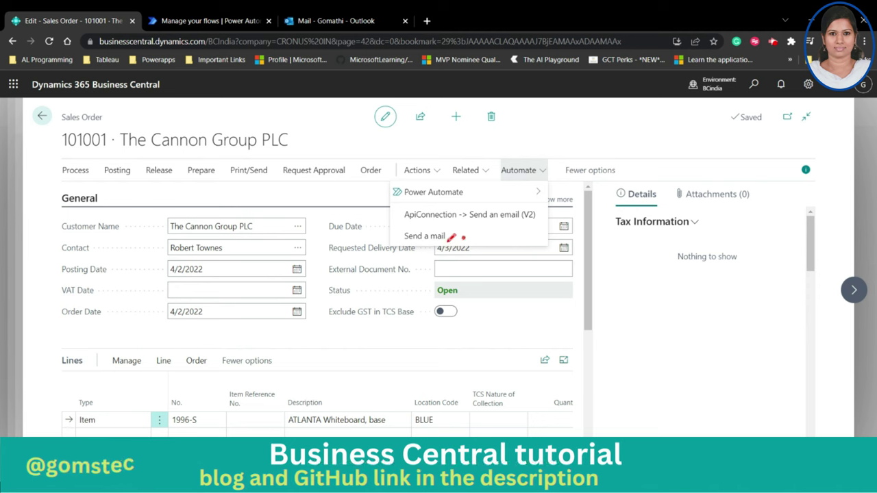
mouse_move(456, 230)
left_mouse_down()
mouse_move(428, 242)
mouse_move(454, 232)
mouse_move(423, 219)
mouse_move(439, 207)
mouse_move(551, 214)
mouse_move(433, 225)
left_mouse_up()
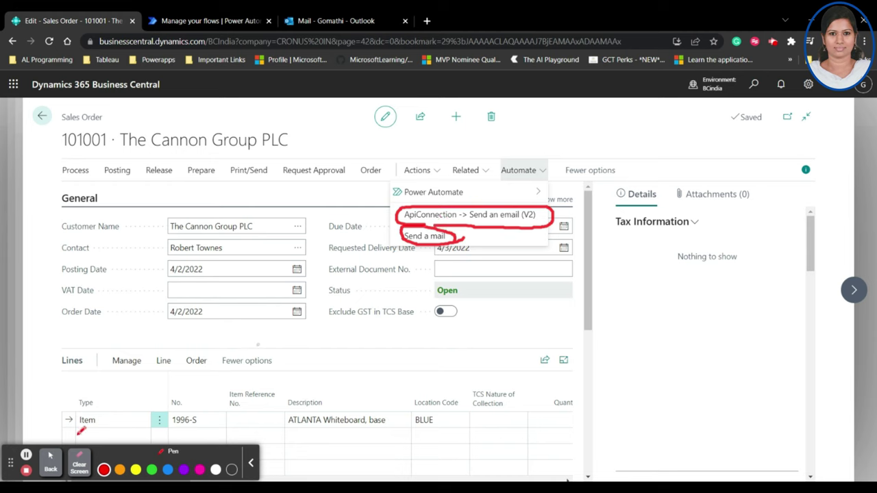
left_click(79, 462)
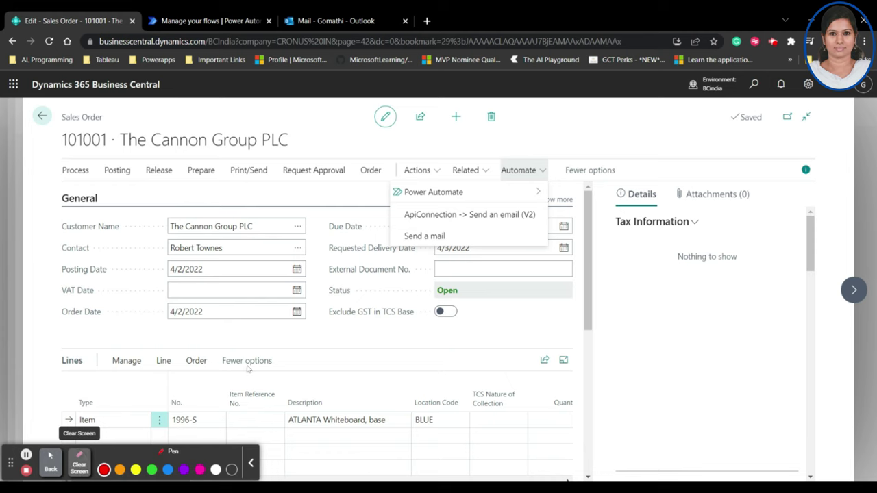
left_click(51, 469)
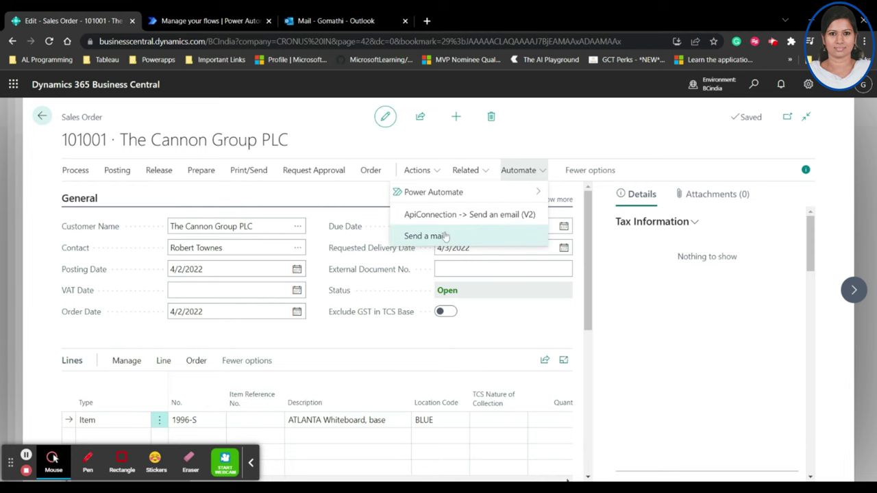
Start the "Send a mail" flow on the sales order and check its run history in Power Automate
left_click(445, 237)
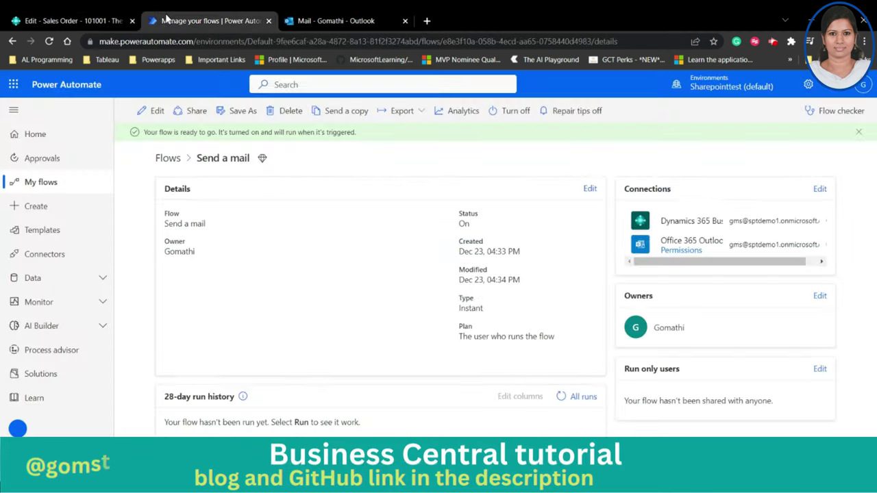
left_click(209, 20)
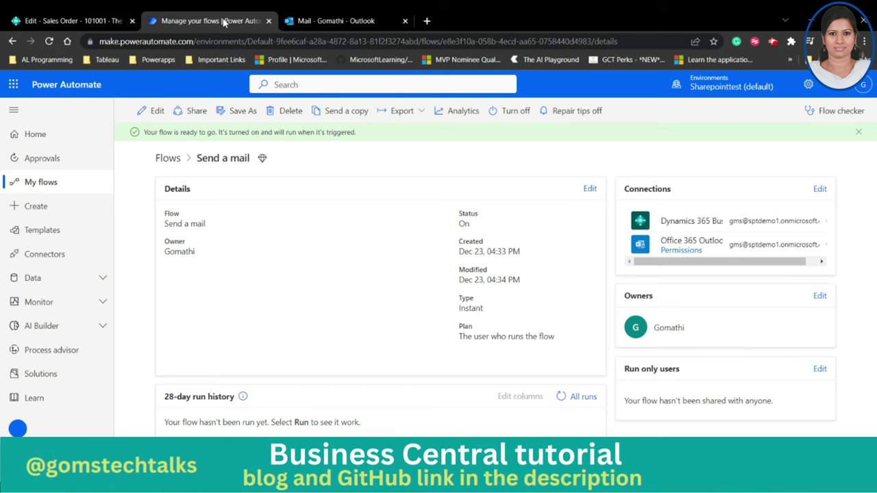
left_click(581, 396)
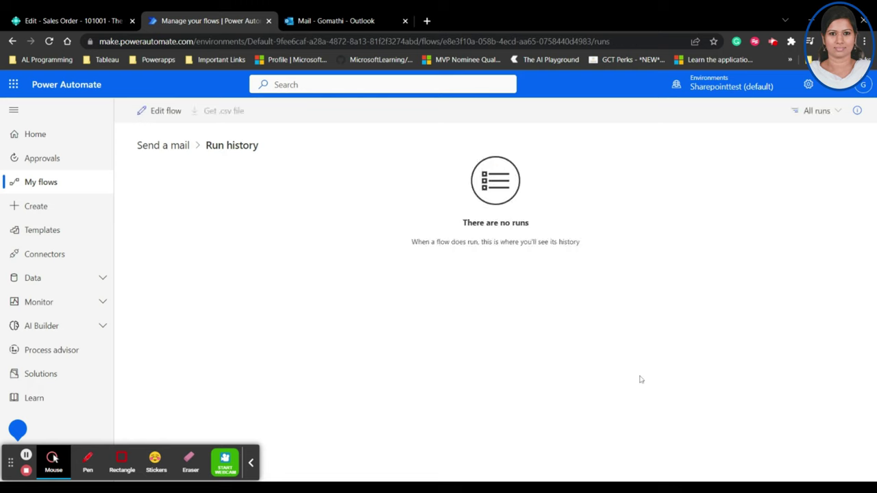
left_click(166, 151)
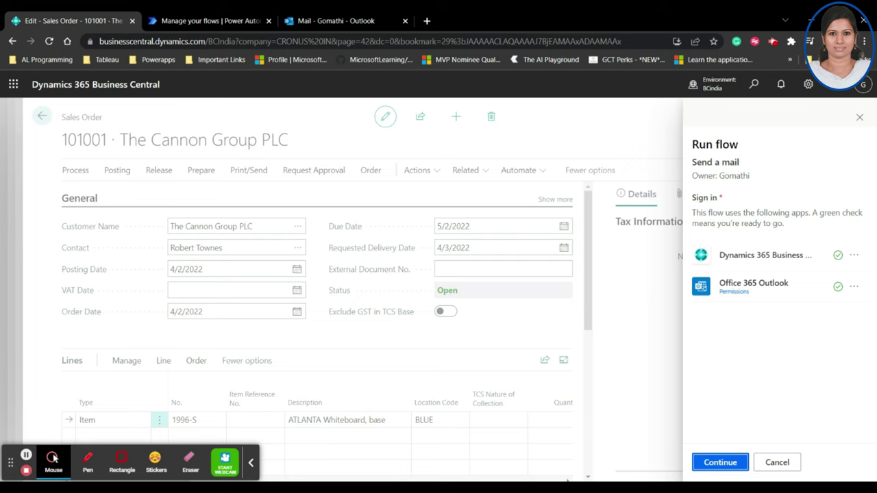
Accept the Business Central and Outlook connections, run the "Send a mail" flow, and switch to its run history in Power Automate
left_click(738, 467)
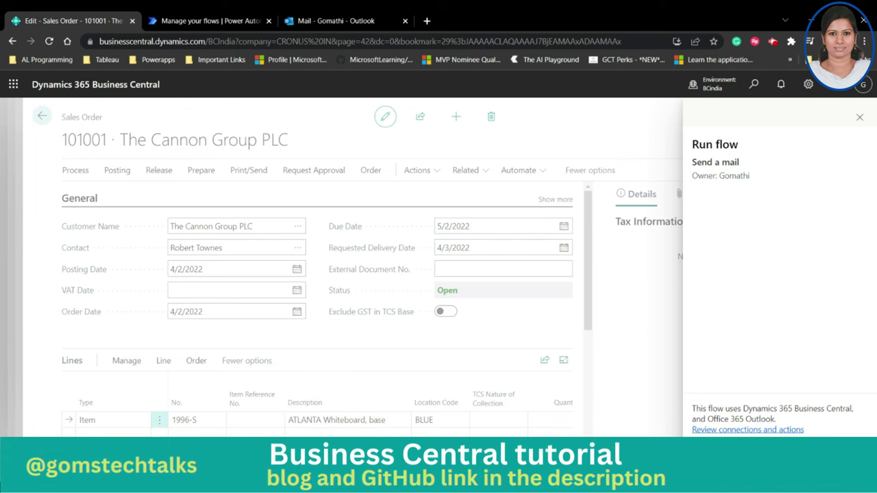
left_click(738, 467)
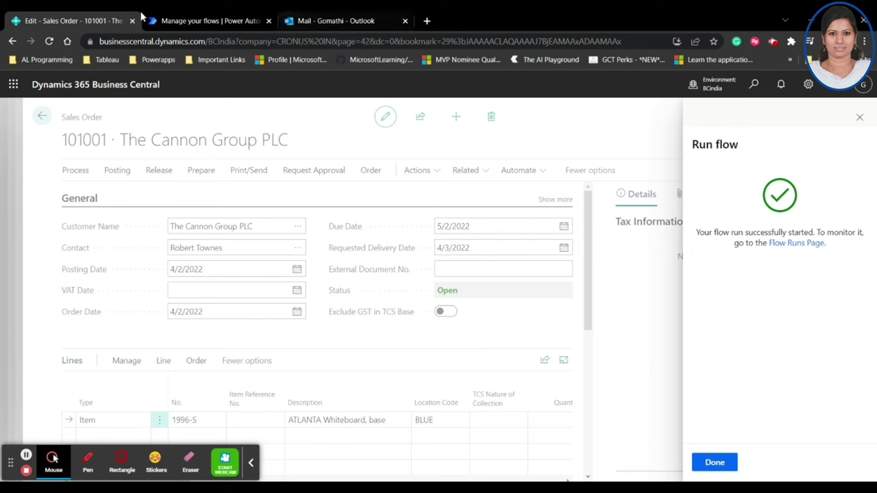
left_click(226, 20)
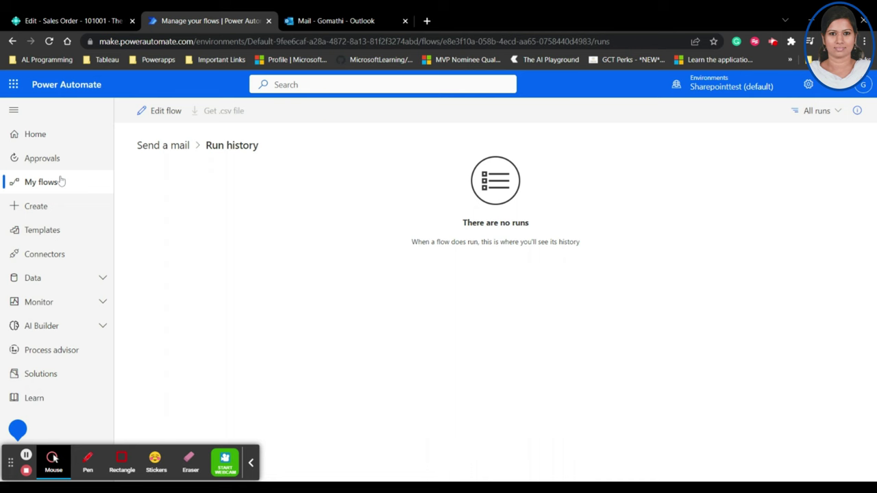
Open the details of the "Send a mail" flow and check its 28-day run history
left_click(163, 146)
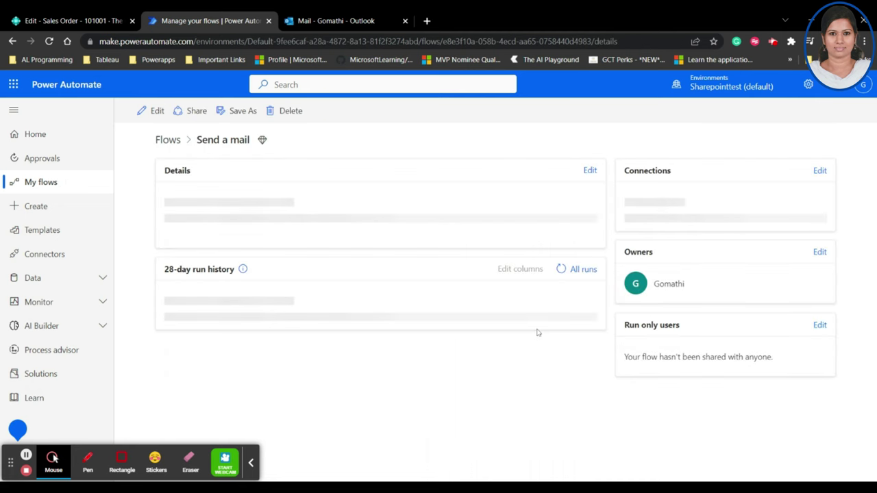
left_click(251, 463)
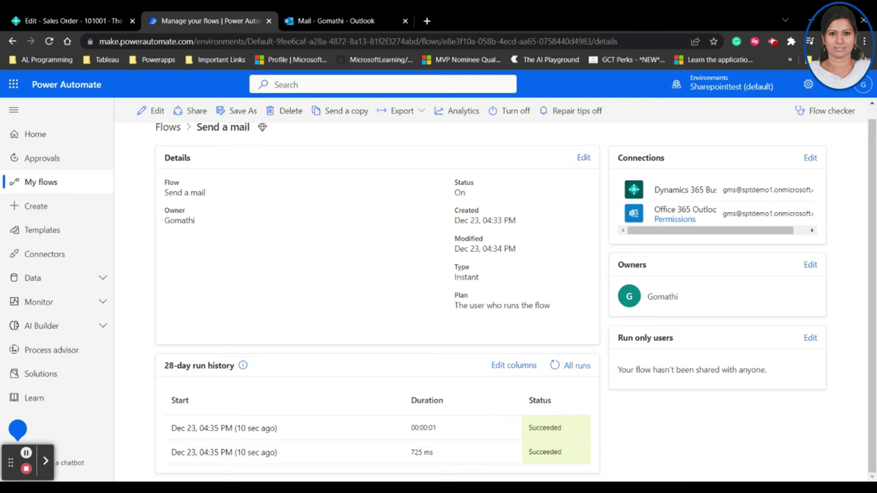
Switch to Outlook, dismiss the ribbon tip, and open the newest "Mail from Business Central" message to examine its subject and body
left_click(384, 18)
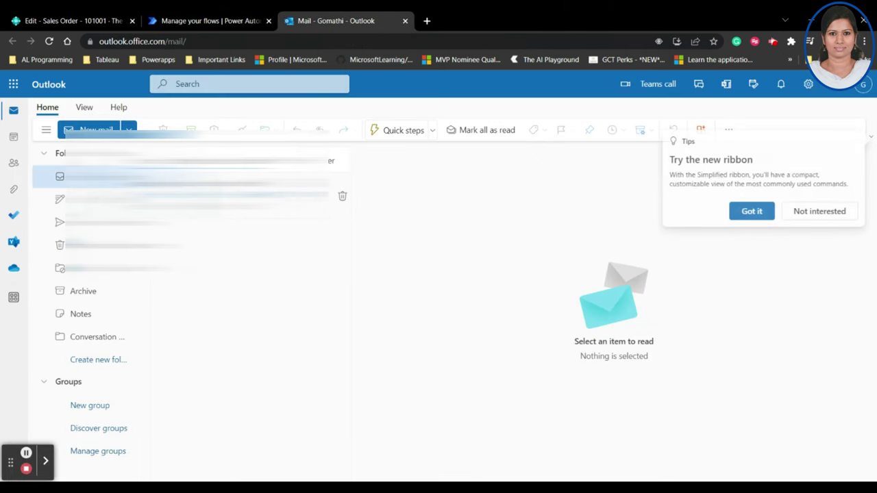
left_click(761, 212)
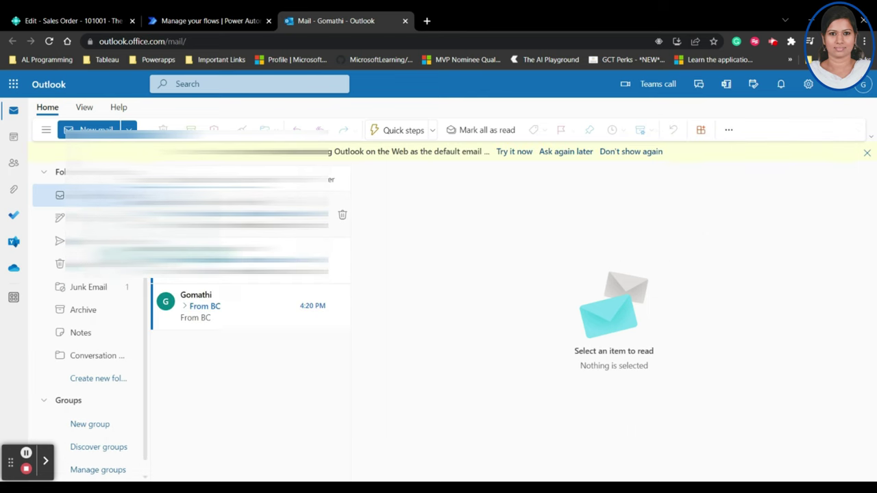
left_click(223, 210)
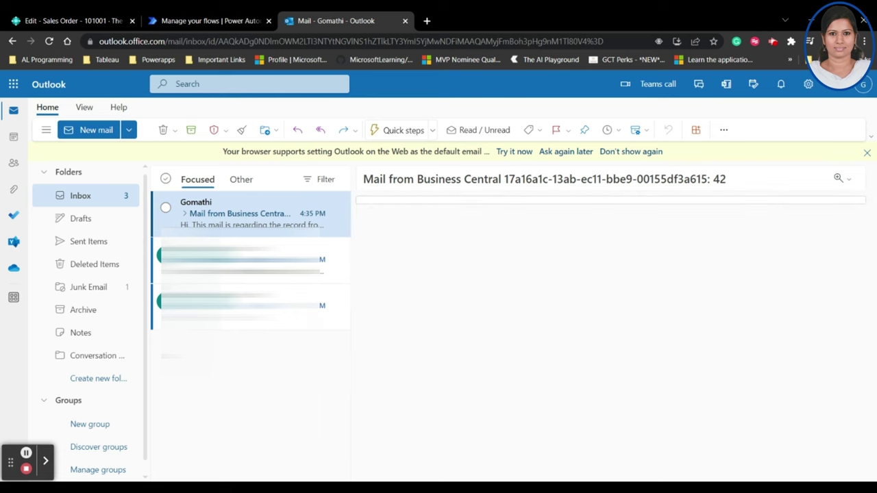
left_click_drag(505, 179, 727, 180)
left_click(710, 179)
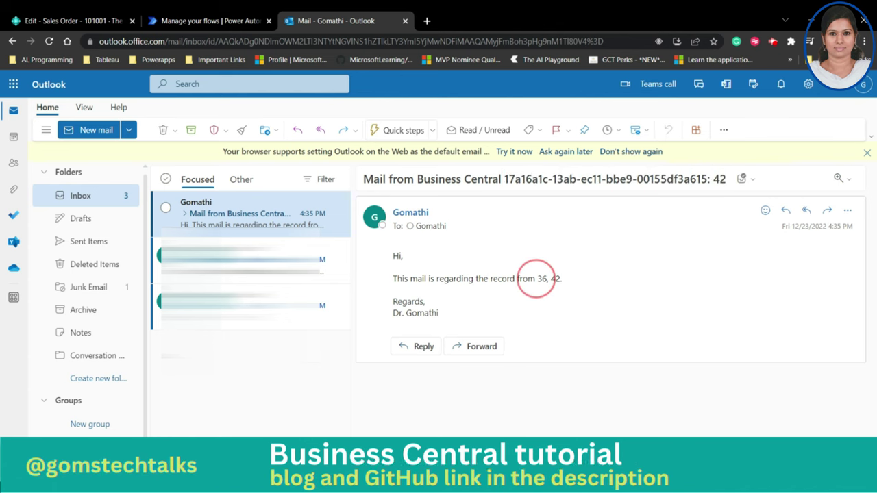
left_click_drag(535, 279, 566, 279)
Open the "Send a mail" flow for editing in Power Automate and compare its Company Id and Page Id subject fields with the received mail's subject
left_click(225, 21)
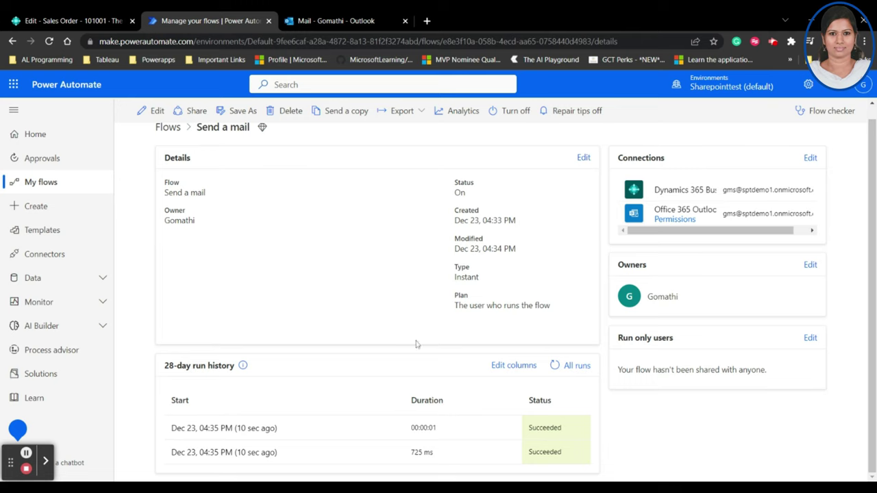
scroll(415, 344, "up", 1)
left_click(153, 111)
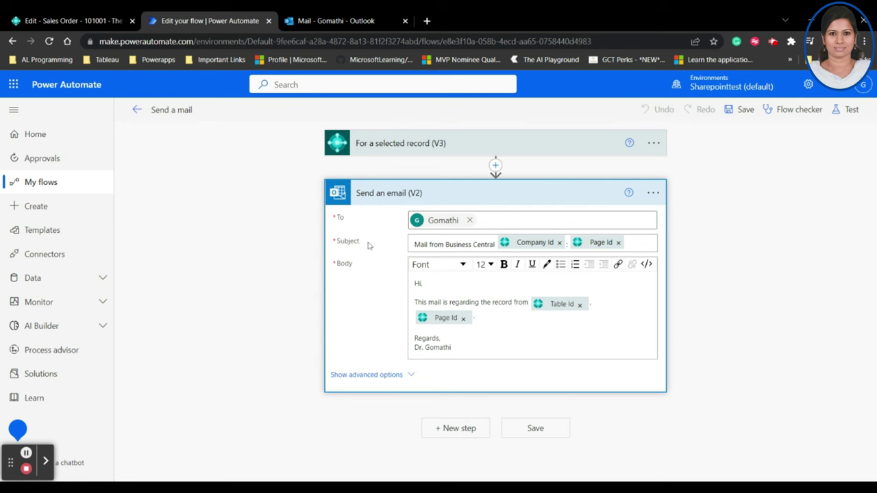
left_click(363, 21)
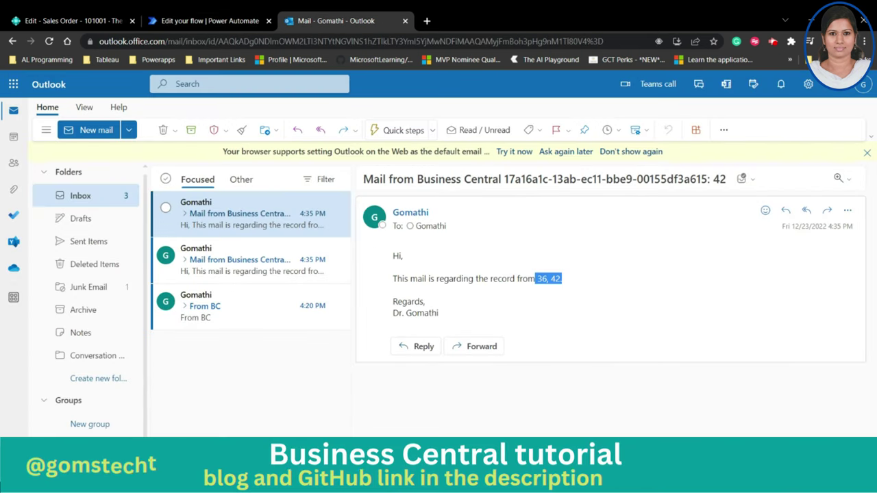
left_click_drag(507, 179, 706, 179)
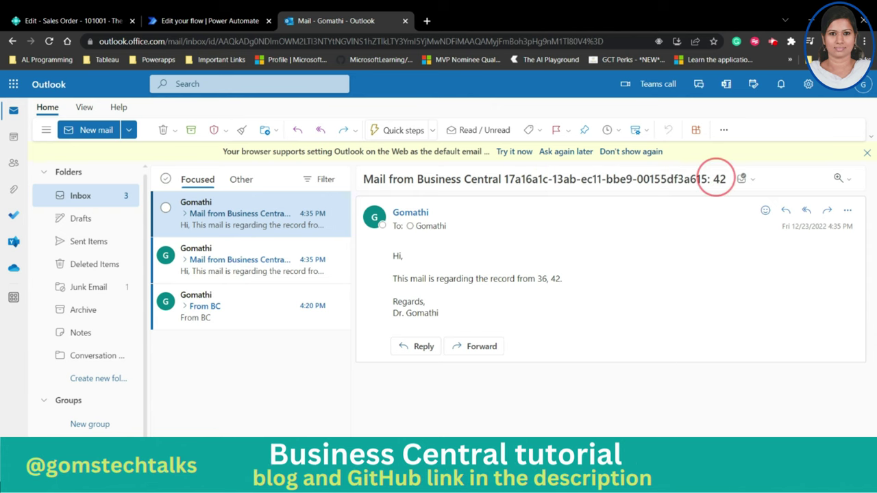
double_click(719, 179)
Compare the Table Id and Page Id fields in the flow's email body with the text of the received mail
left_click(206, 22)
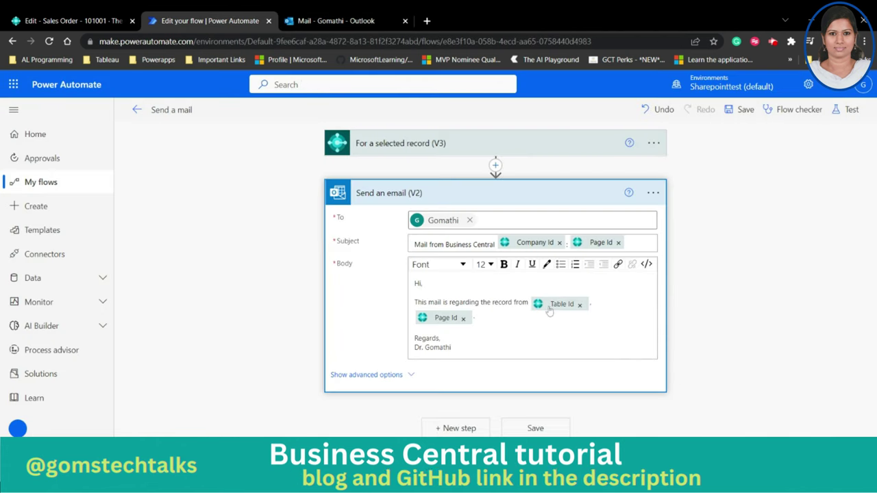
left_click(375, 21)
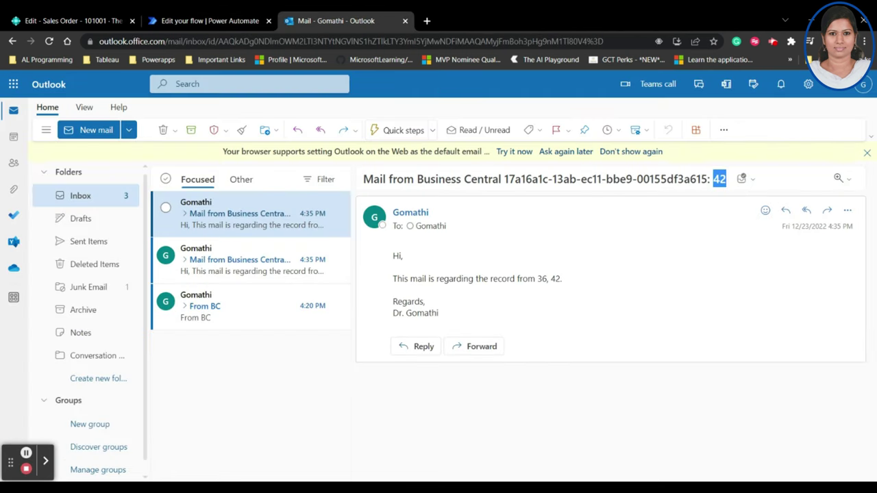
left_click(552, 279)
left_click_drag(556, 279, 550, 279)
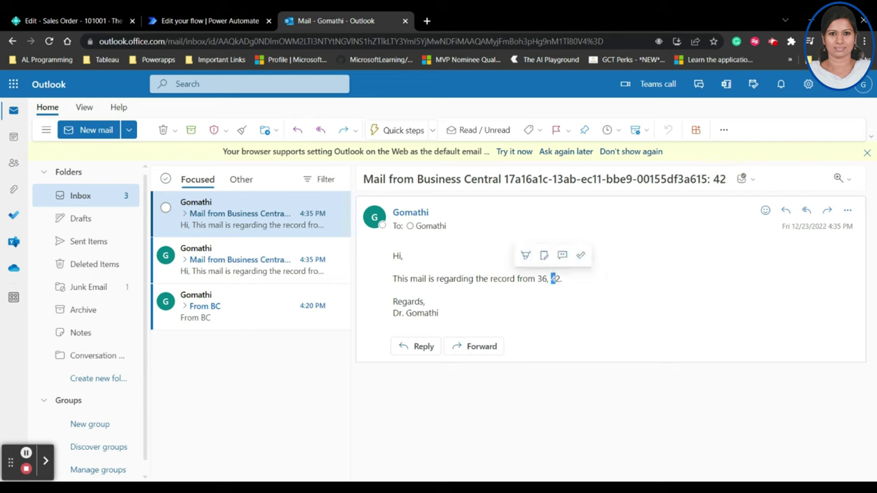
left_click(735, 271)
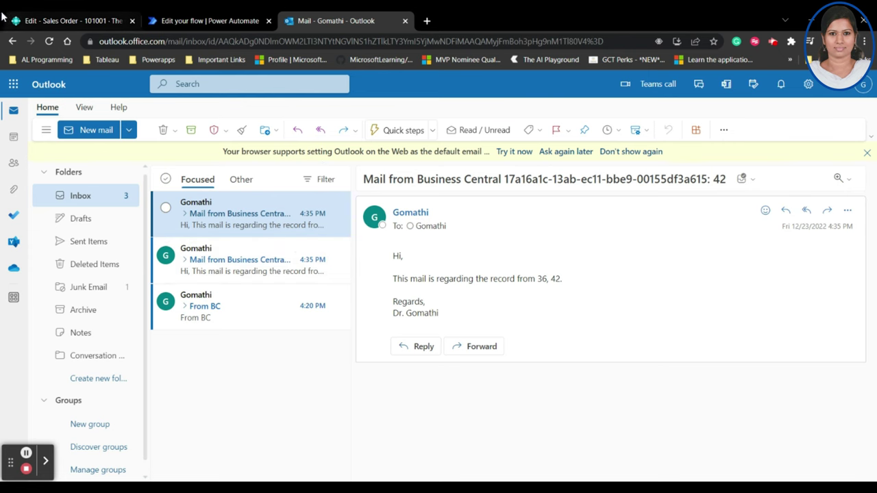
Switch to the sales order in Business Central, dismiss the Run flow pane, and open the Power Automate flow management page from its automation actions
left_click(72, 19)
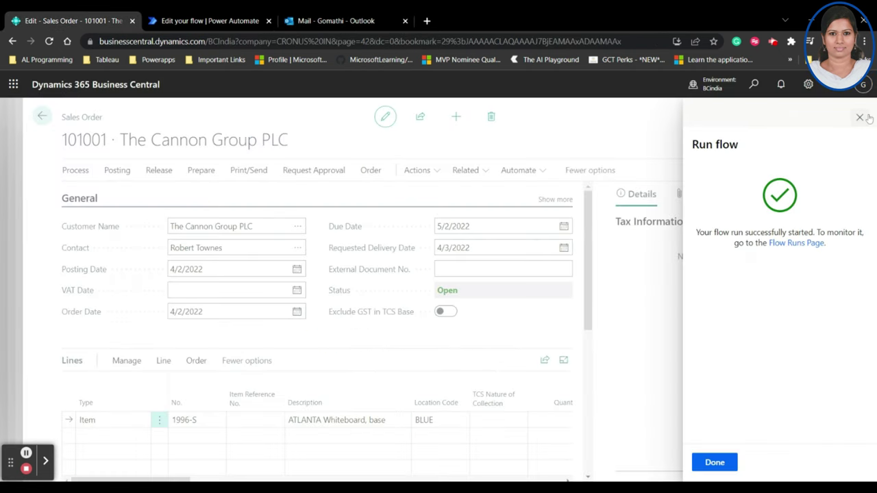
key("Escape")
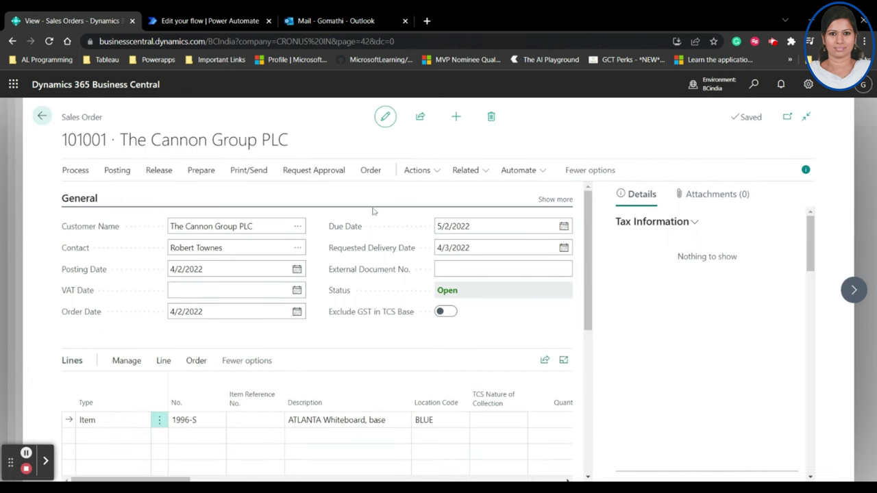
left_click(533, 176)
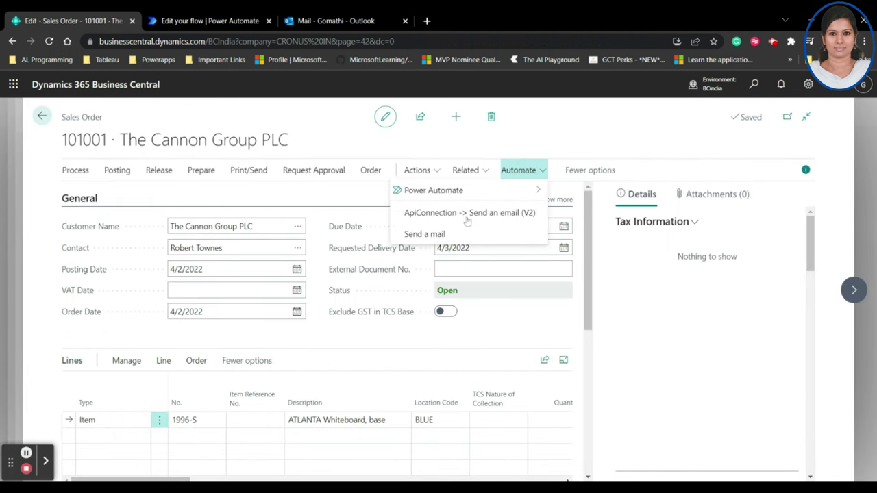
left_click(525, 191)
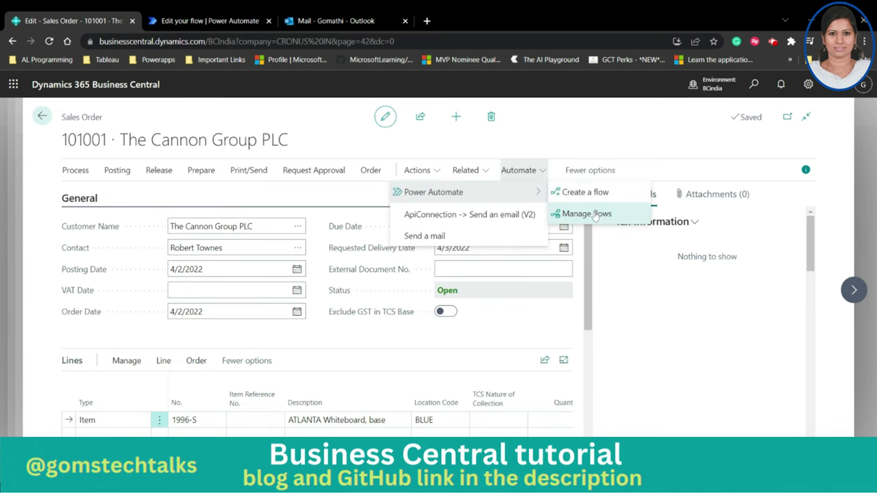
left_click(595, 214)
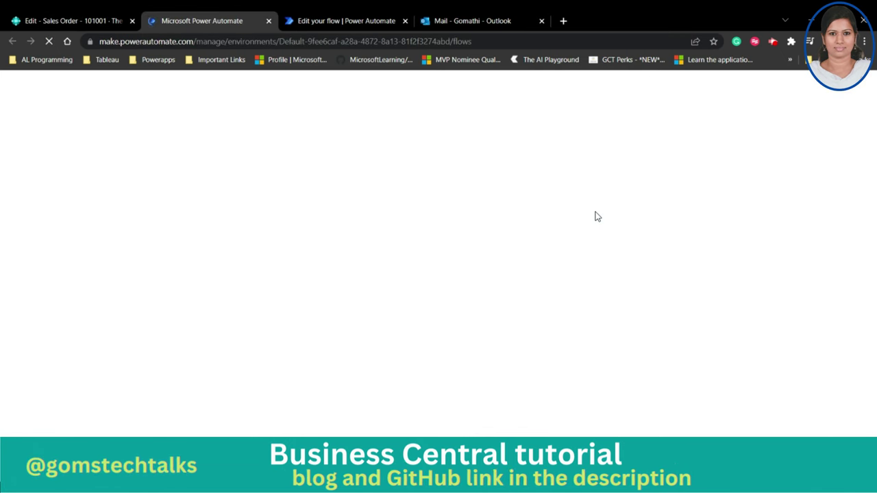